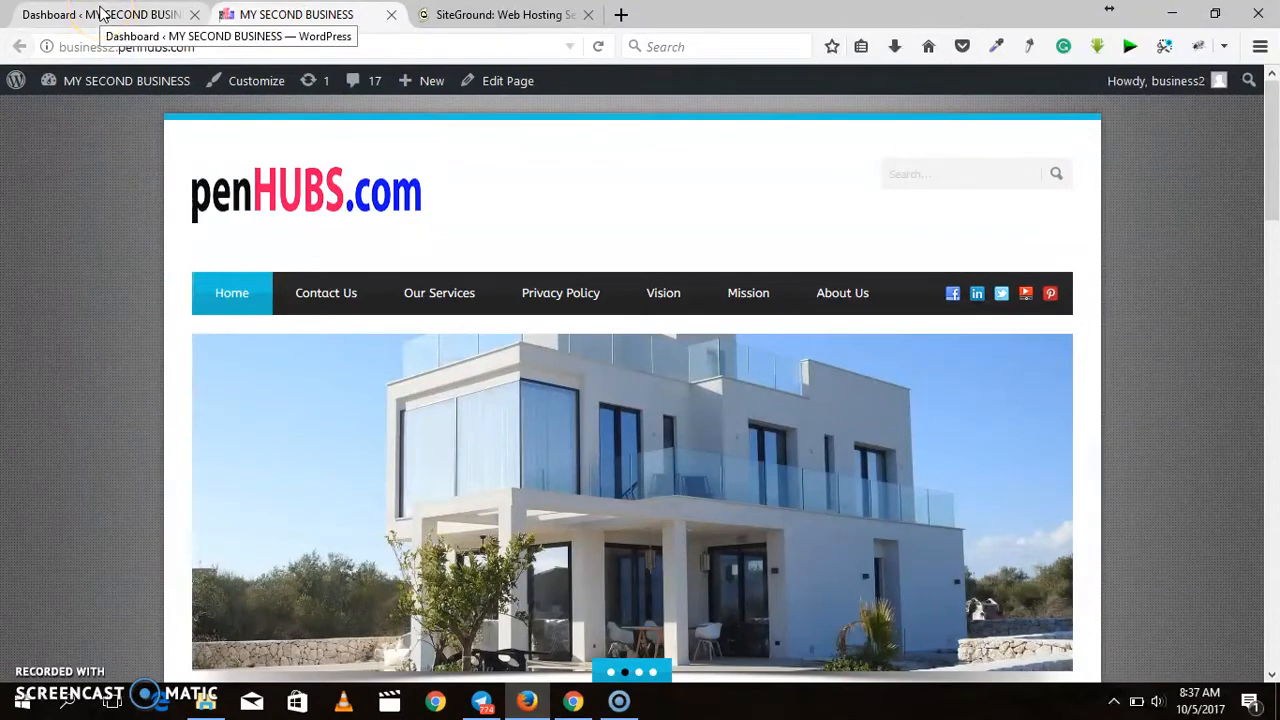
# Open the page for adding new plugins in the site's WordPress admin dashboard.
pyautogui.click(100, 12)
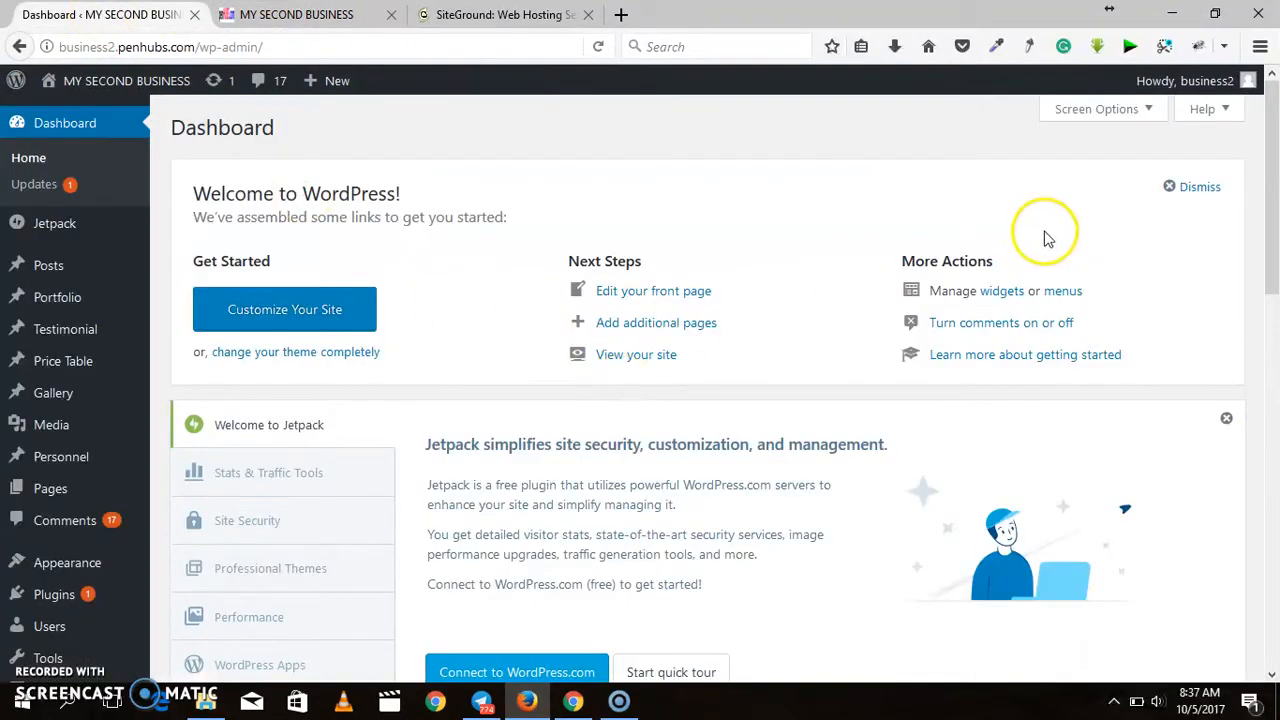
pyautogui.scroll(-2, 1272, 270)
pyautogui.moveTo(1272, 270); pyautogui.dragTo(1258, 337)
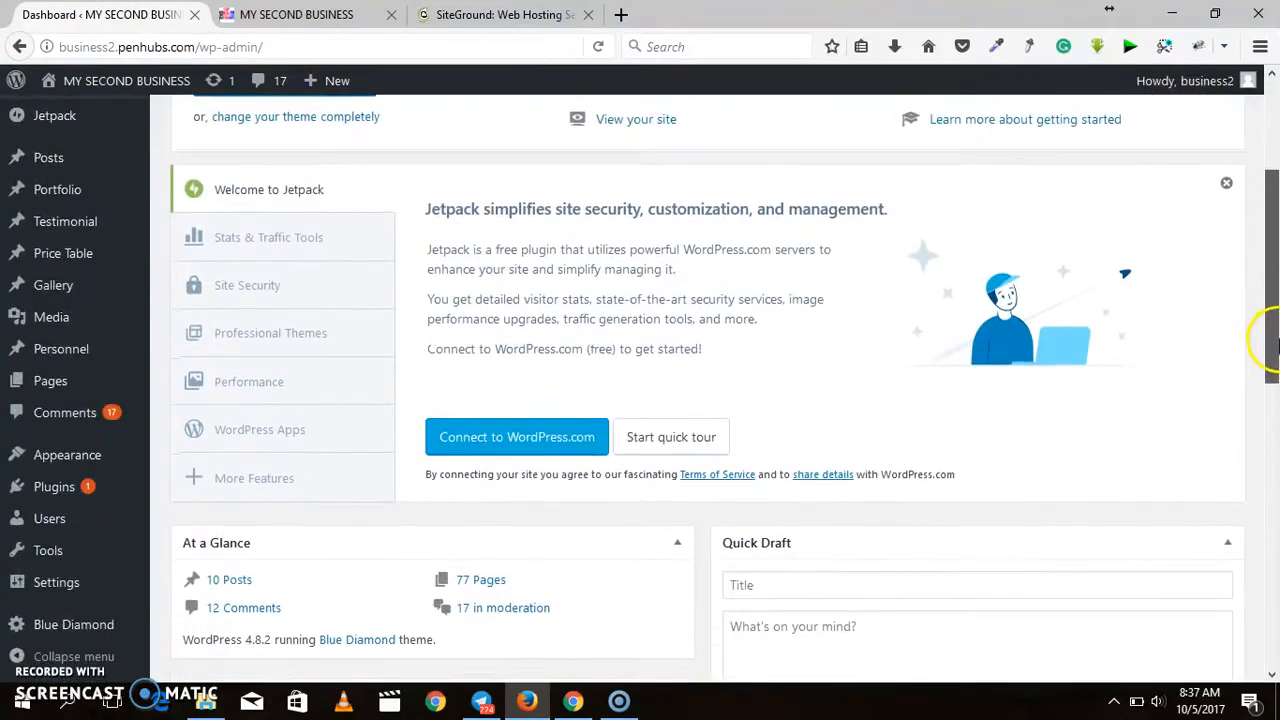
pyautogui.moveTo(52, 492)
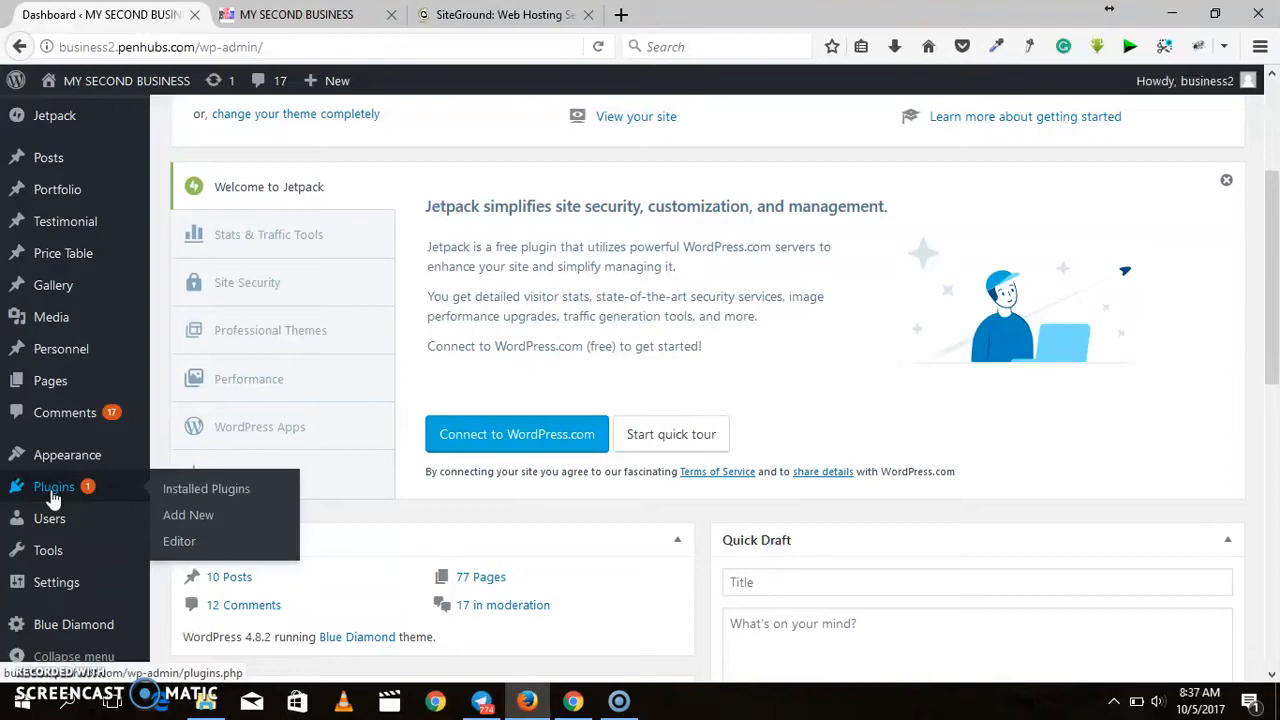
pyautogui.click(187, 522)
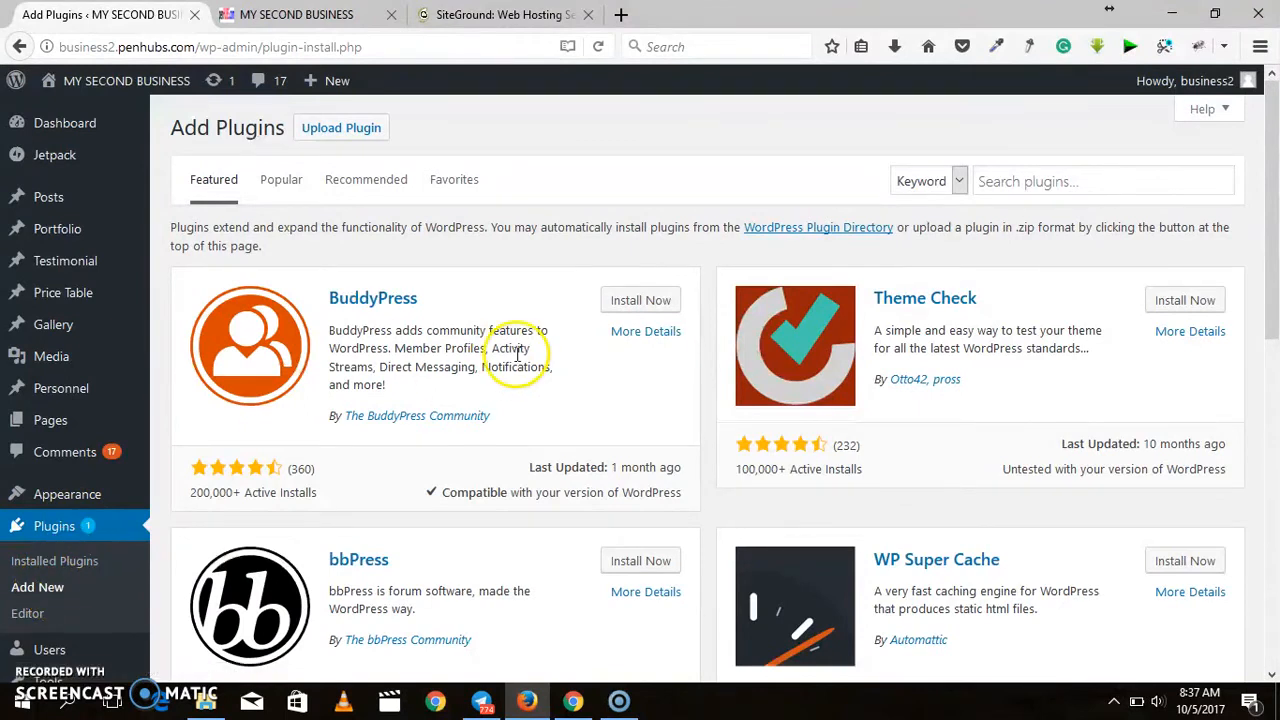
# Search the plugin directory for "contact form 7" and install and activate the Contact Form 7 plugin.
pyautogui.click(1012, 181)
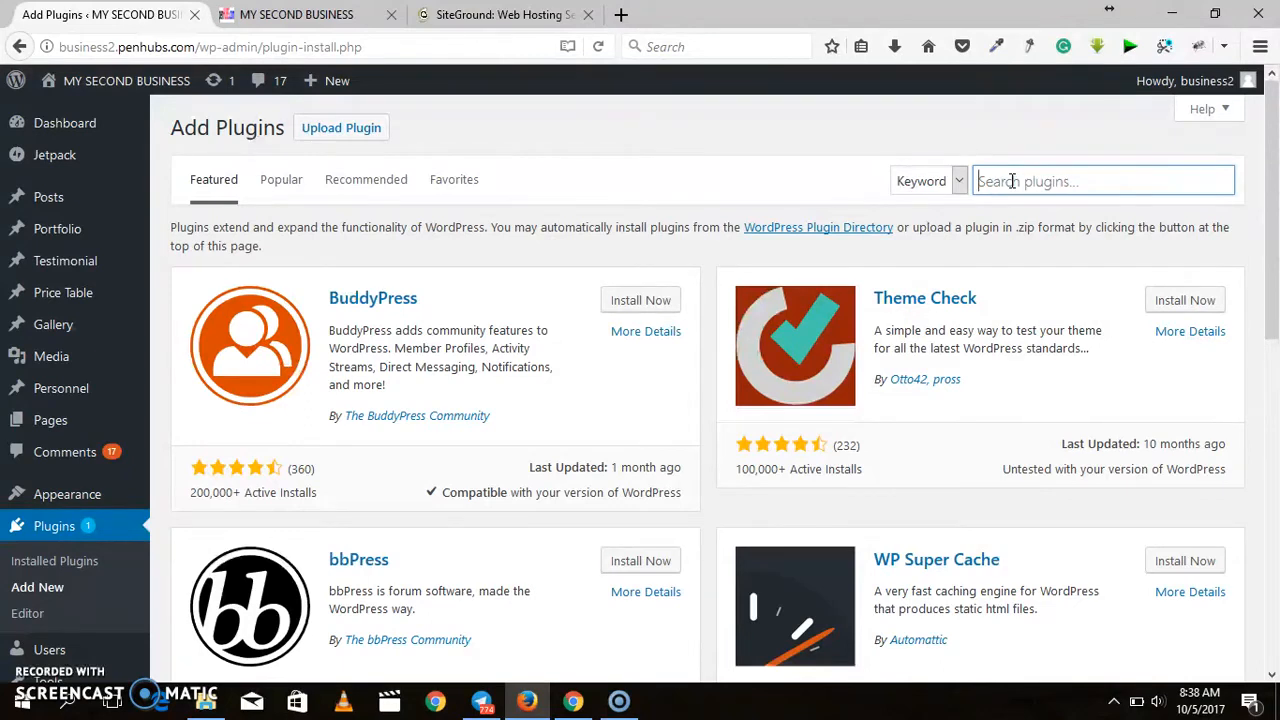
pyautogui.write('co')
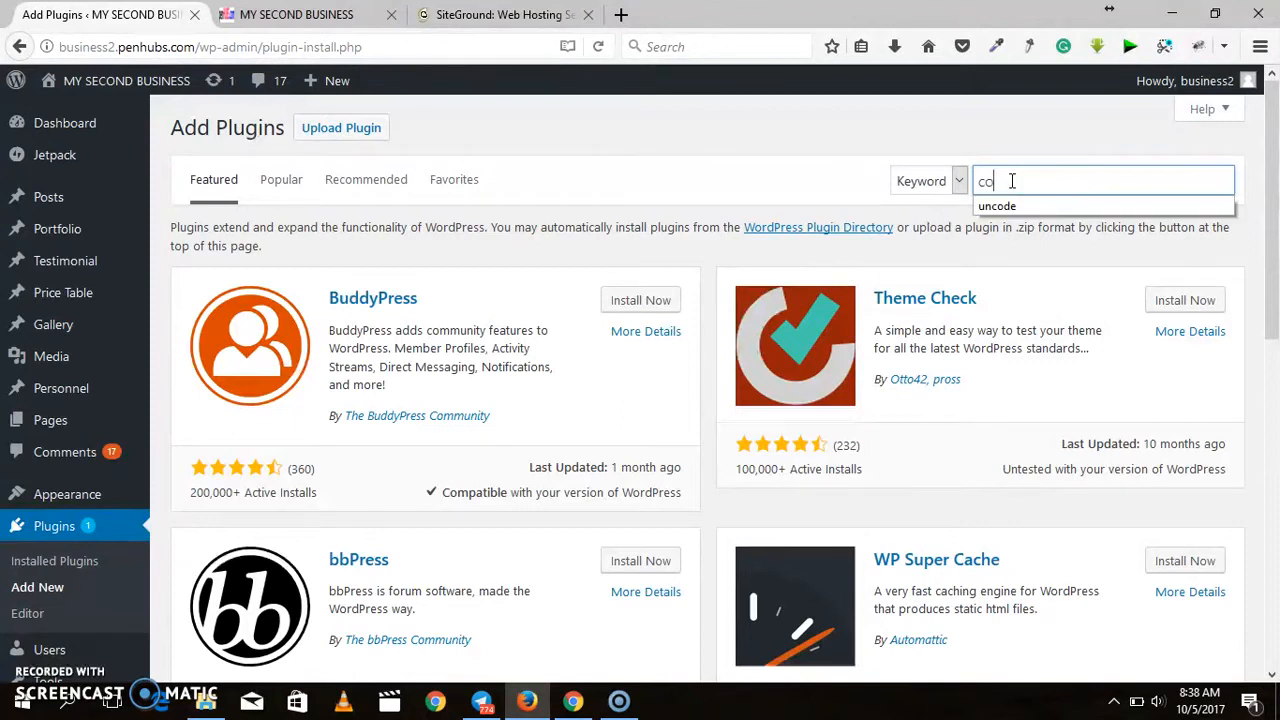
pyautogui.write('ntact')
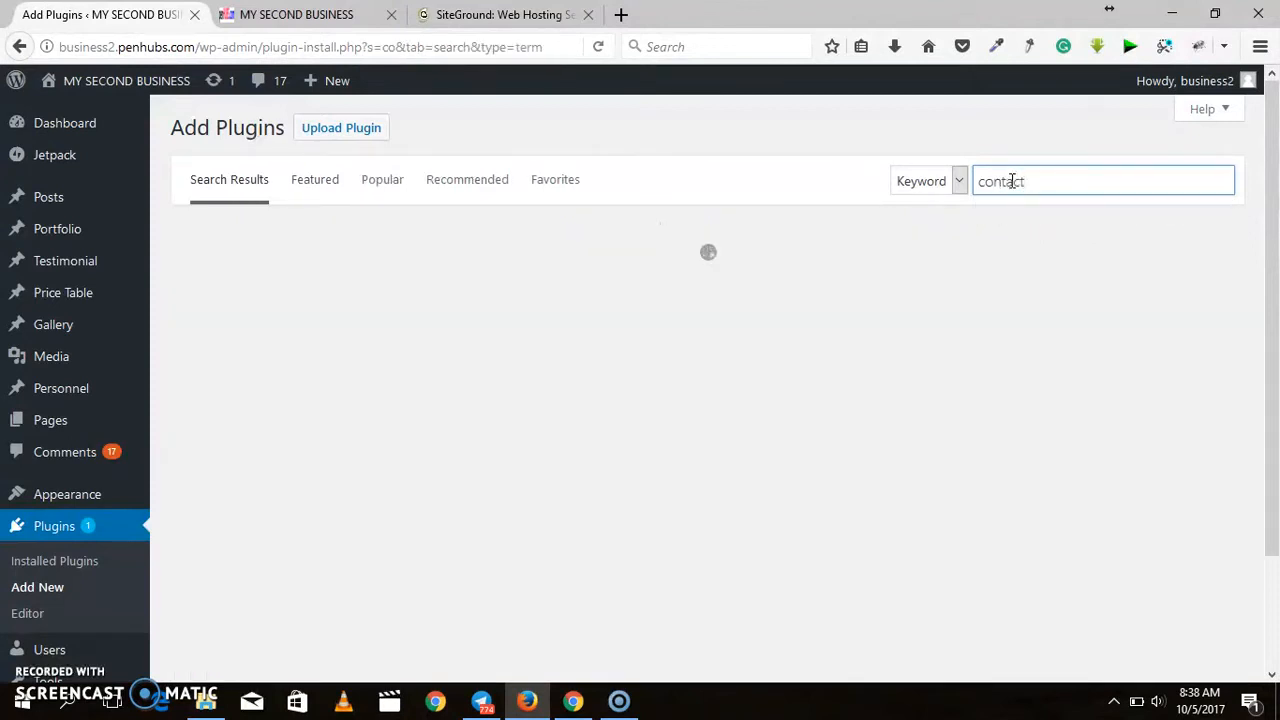
pyautogui.write(' form 7')
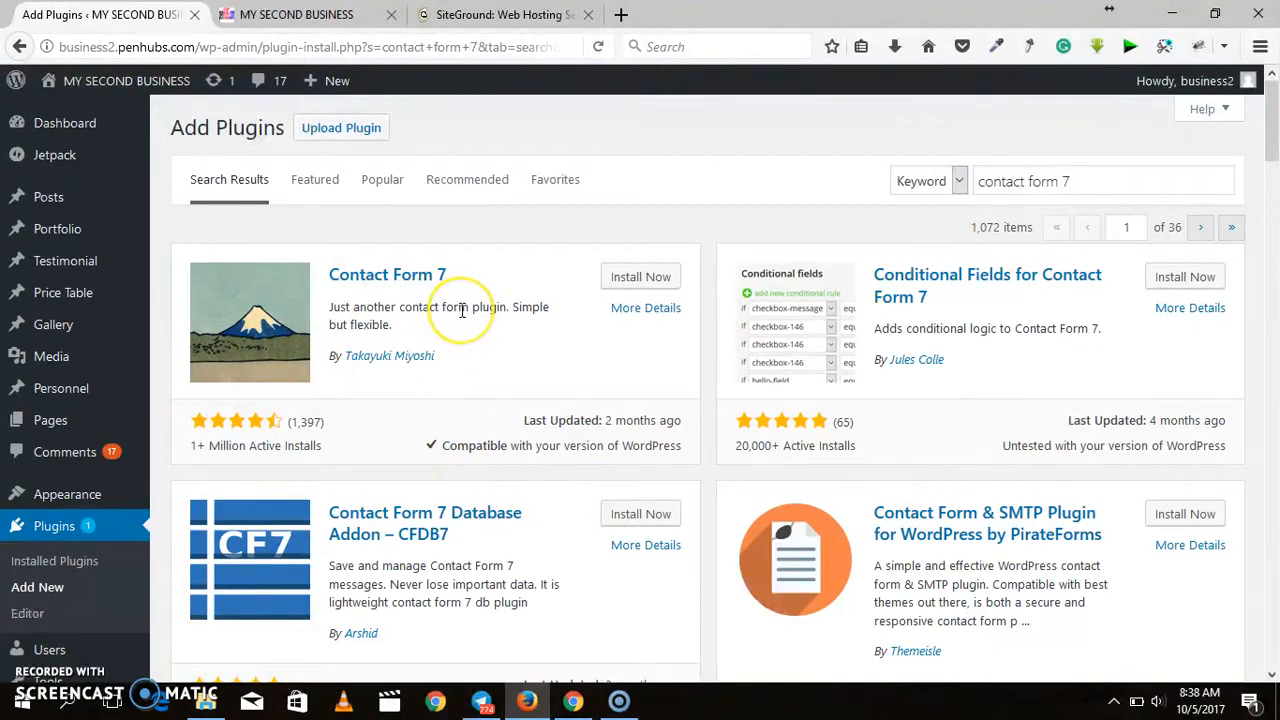
pyautogui.click(627, 285)
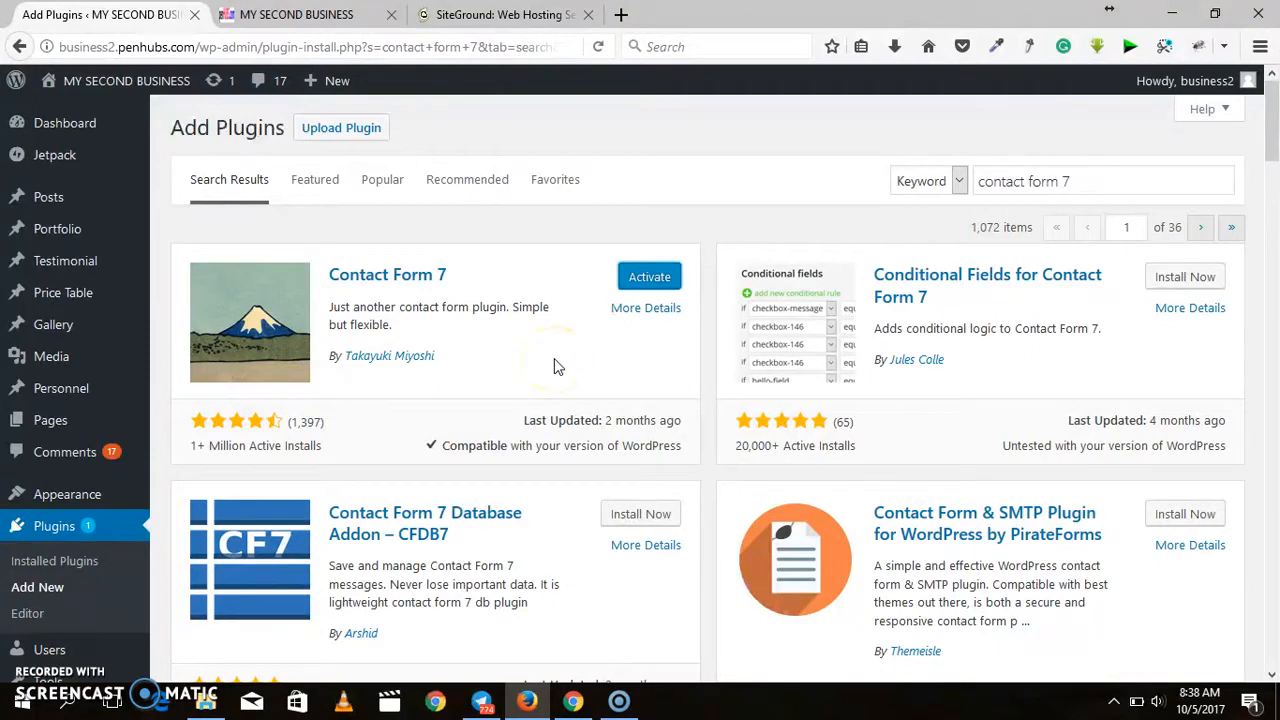
pyautogui.click(649, 283)
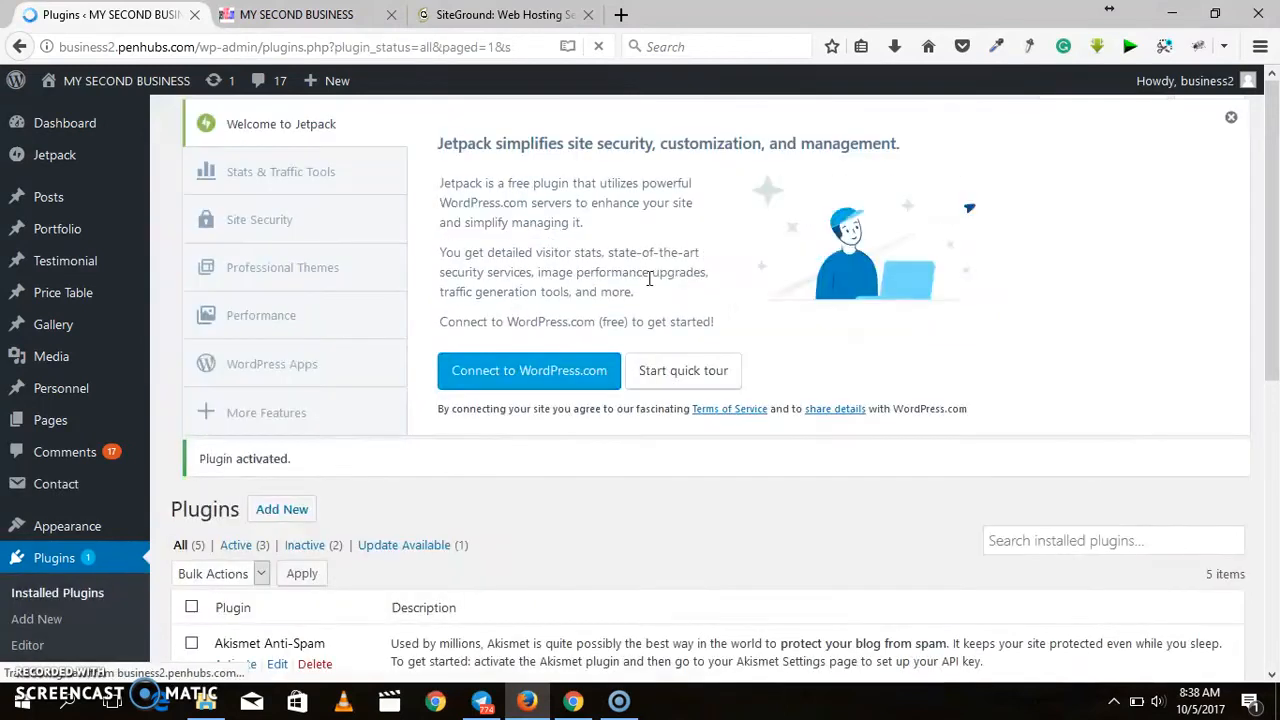
# Open the list of contact forms and copy the shortcode of Contact form 1.
pyautogui.moveTo(1272, 160); pyautogui.dragTo(1276, 484)
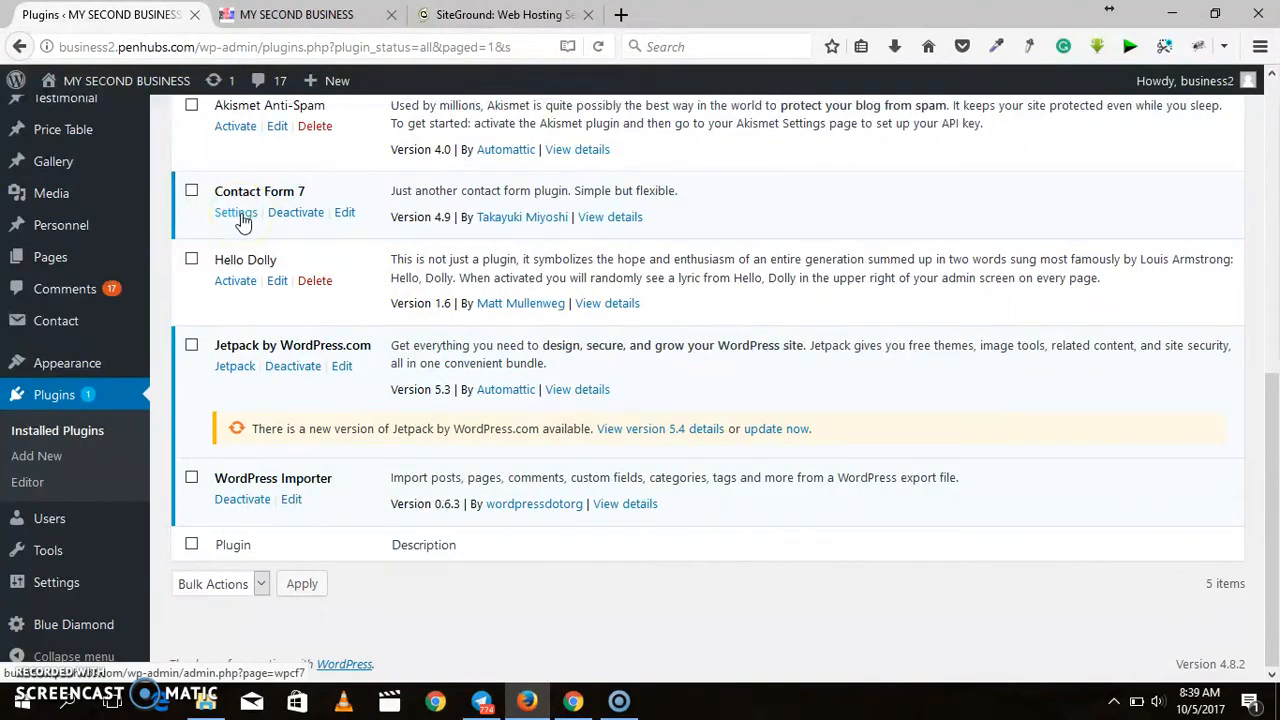
pyautogui.moveTo(60, 328)
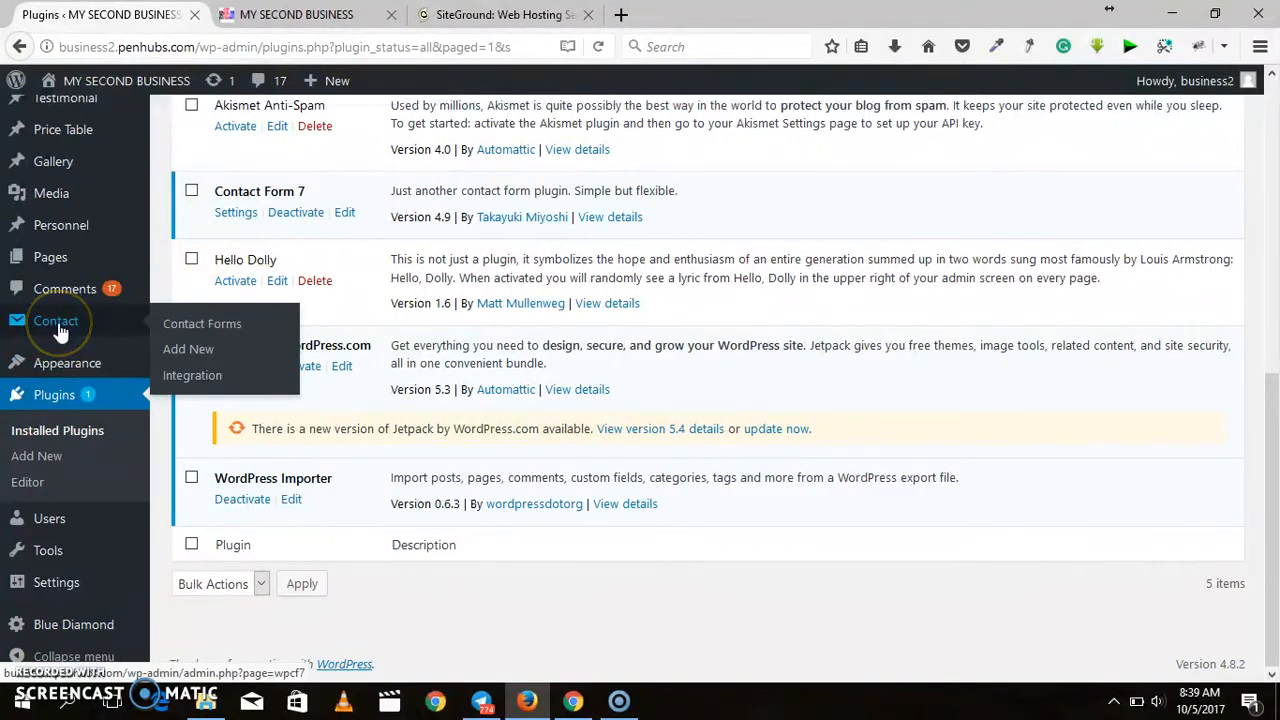
pyautogui.click(200, 325)
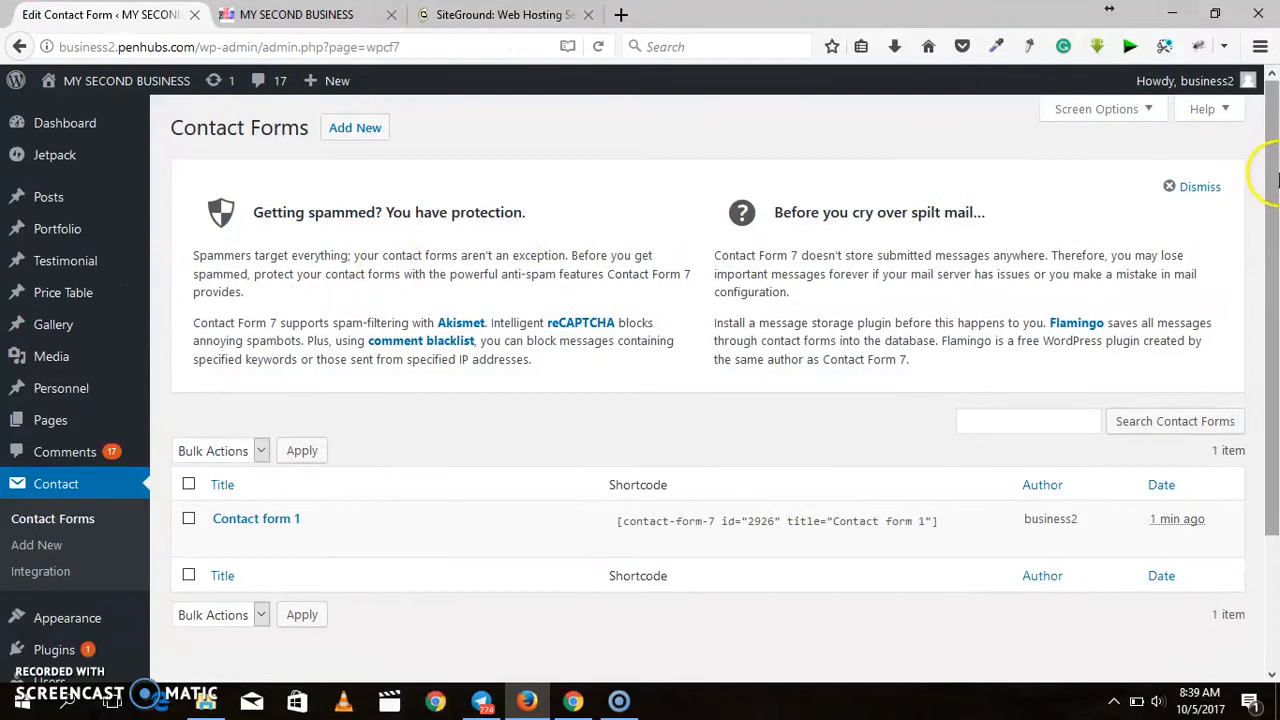
pyautogui.moveTo(1272, 205); pyautogui.dragTo(1260, 314)
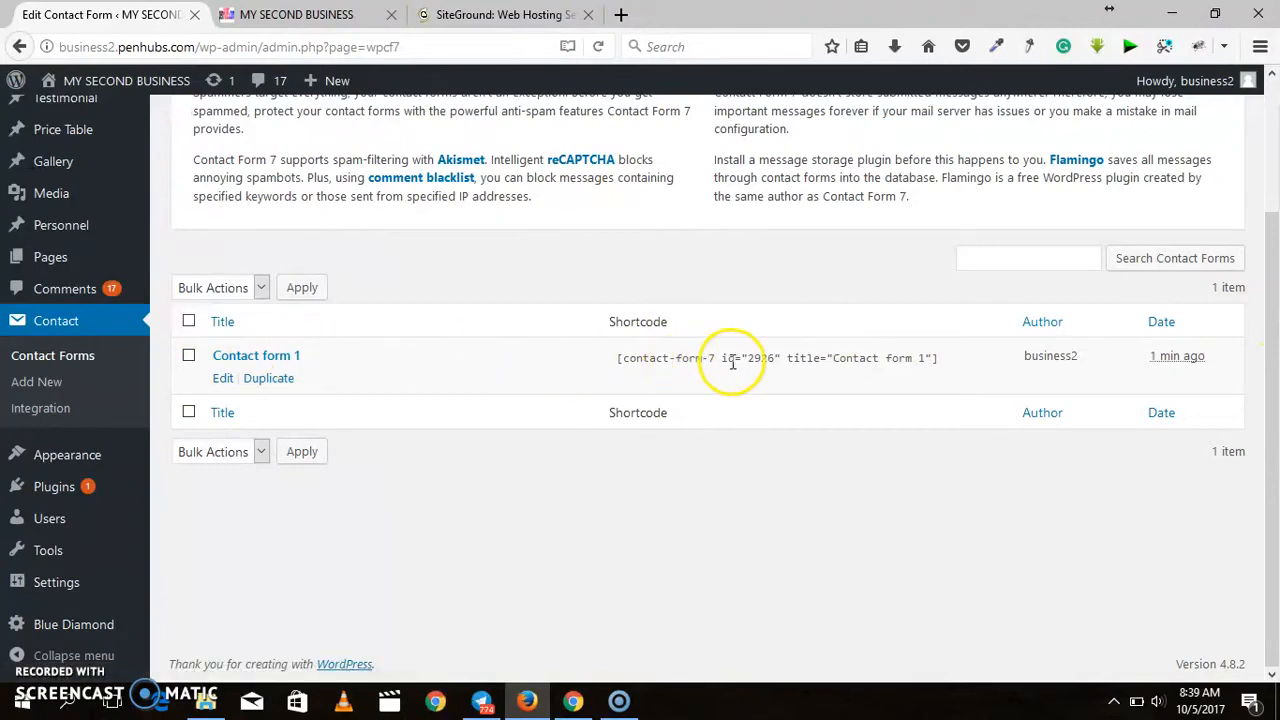
pyautogui.click(662, 358)
pyautogui.hotkey('ctrl', 'c')
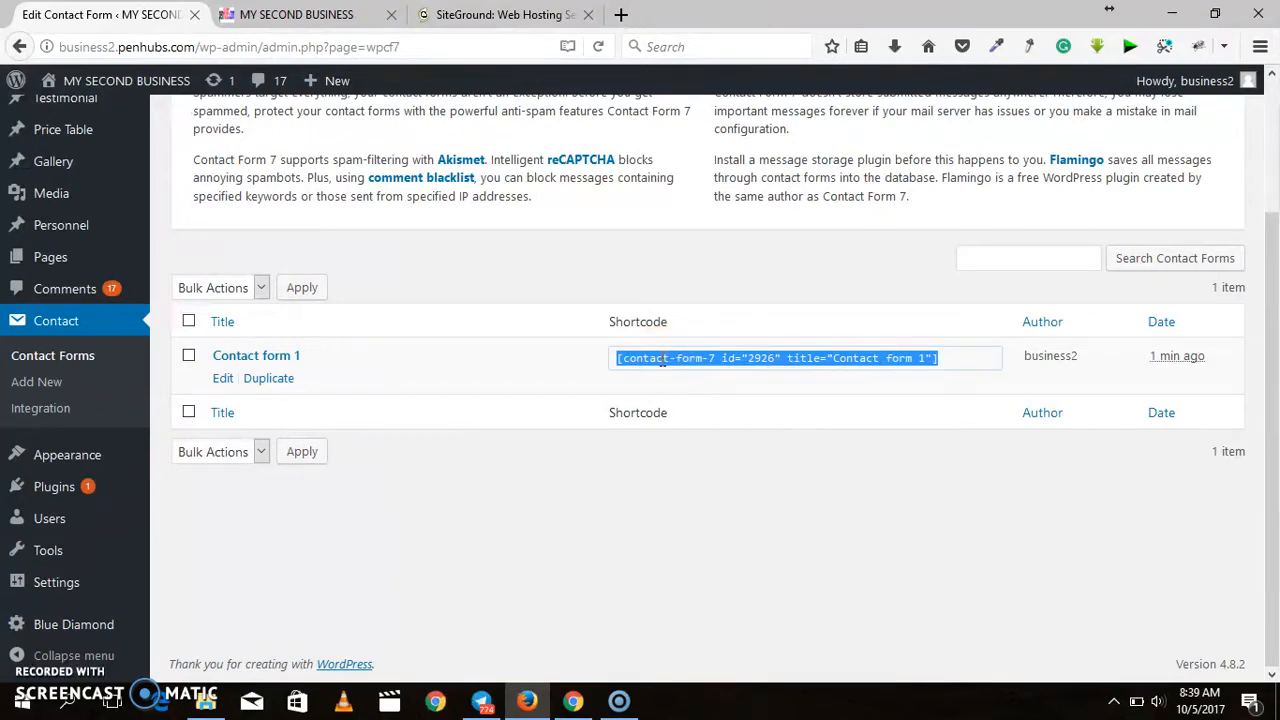
# Open the list of all pages and search it for "contact us".
pyautogui.moveTo(1275, 390); pyautogui.dragTo(1266, 297)
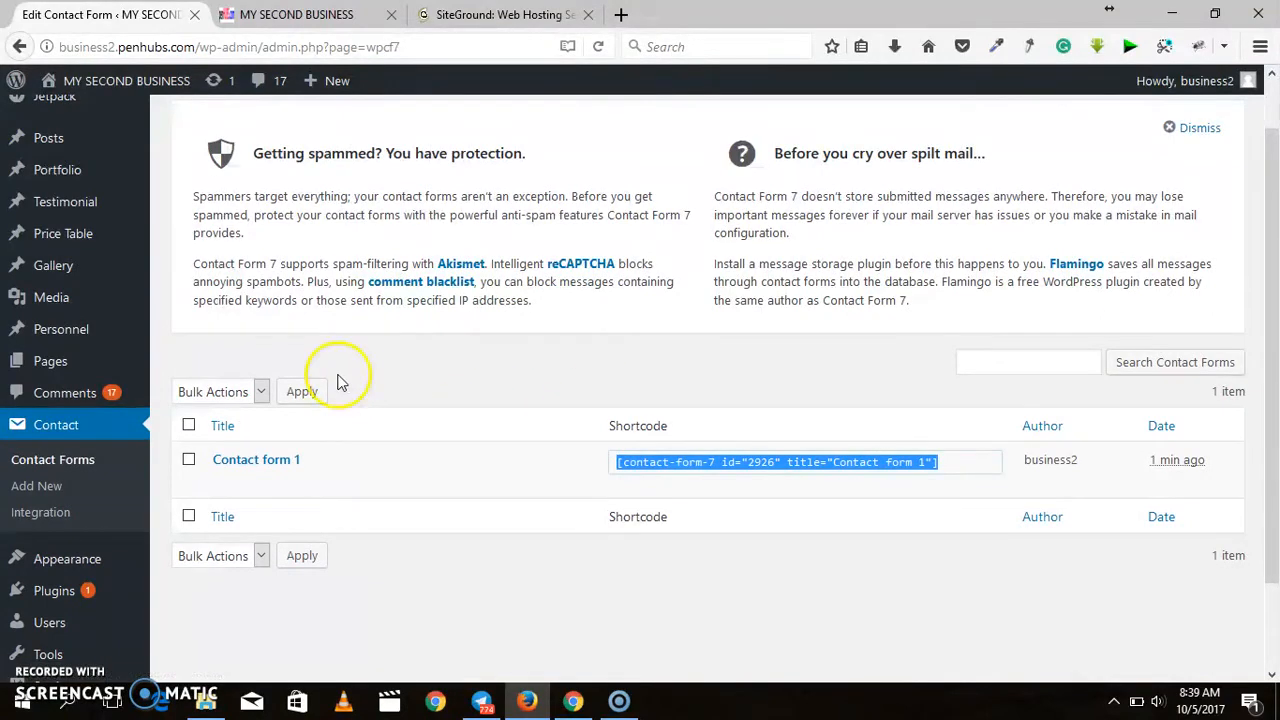
pyautogui.moveTo(62, 330)
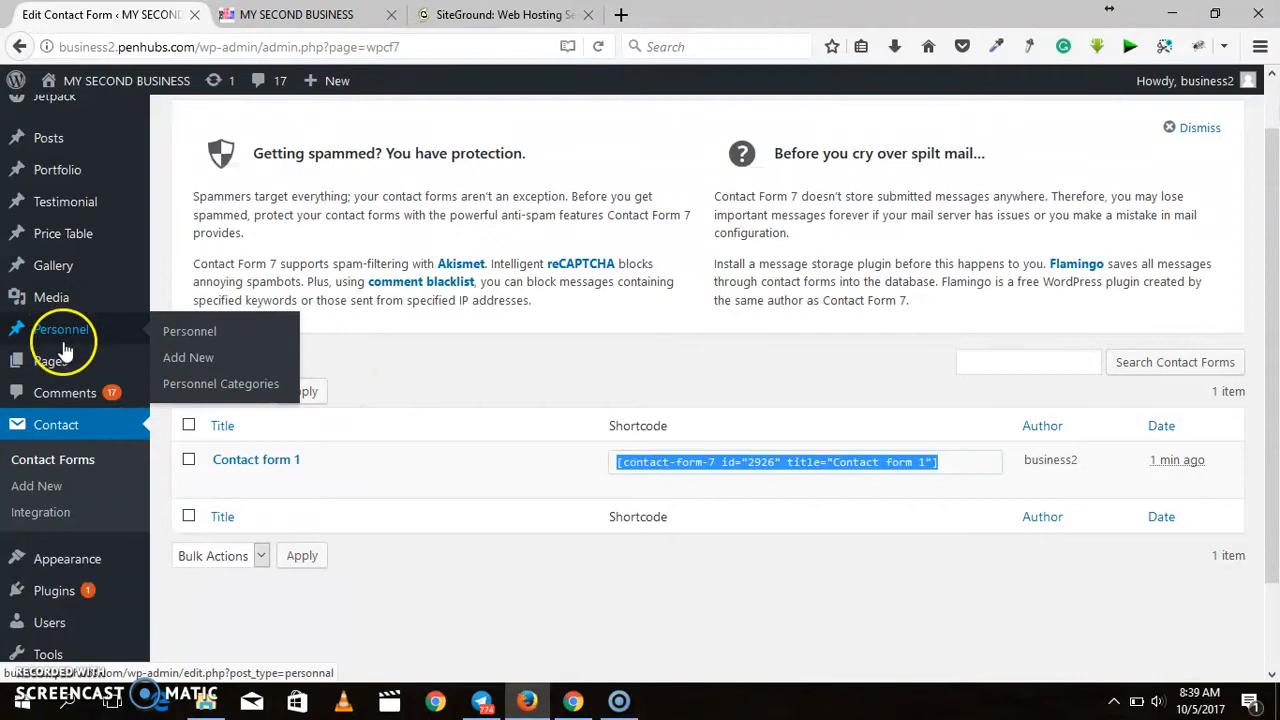
pyautogui.moveTo(60, 360)
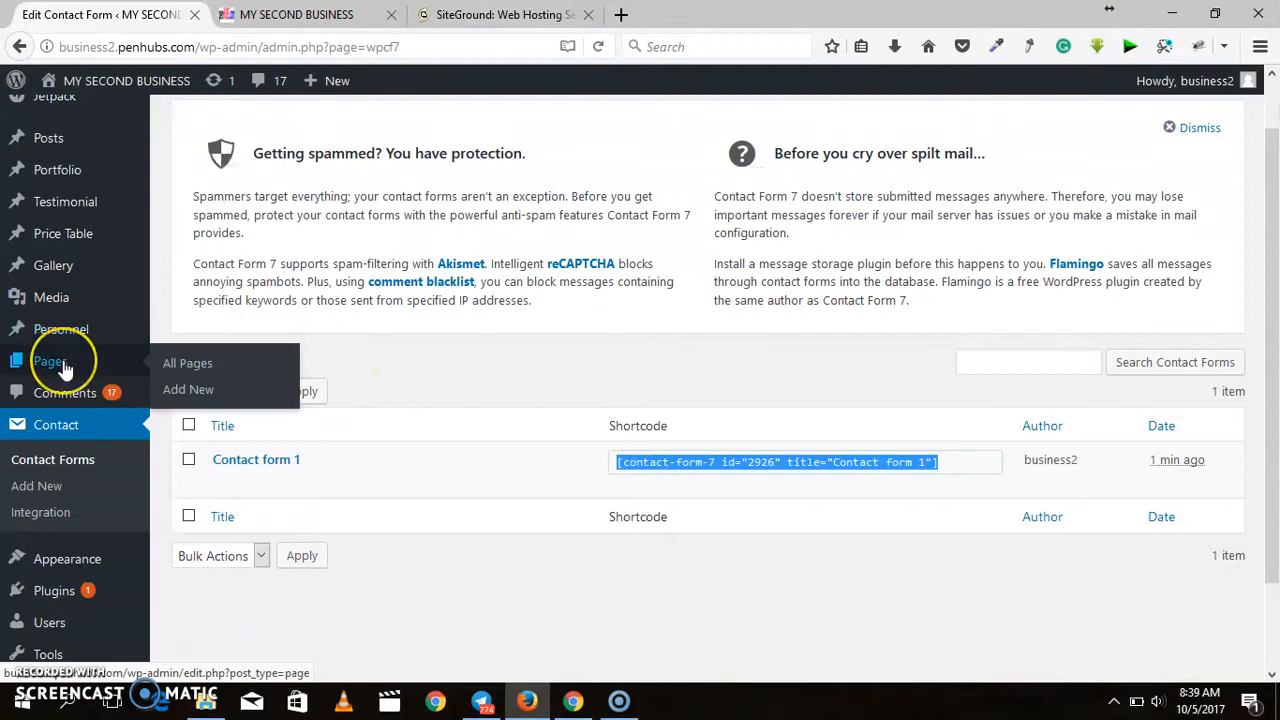
pyautogui.click(173, 368)
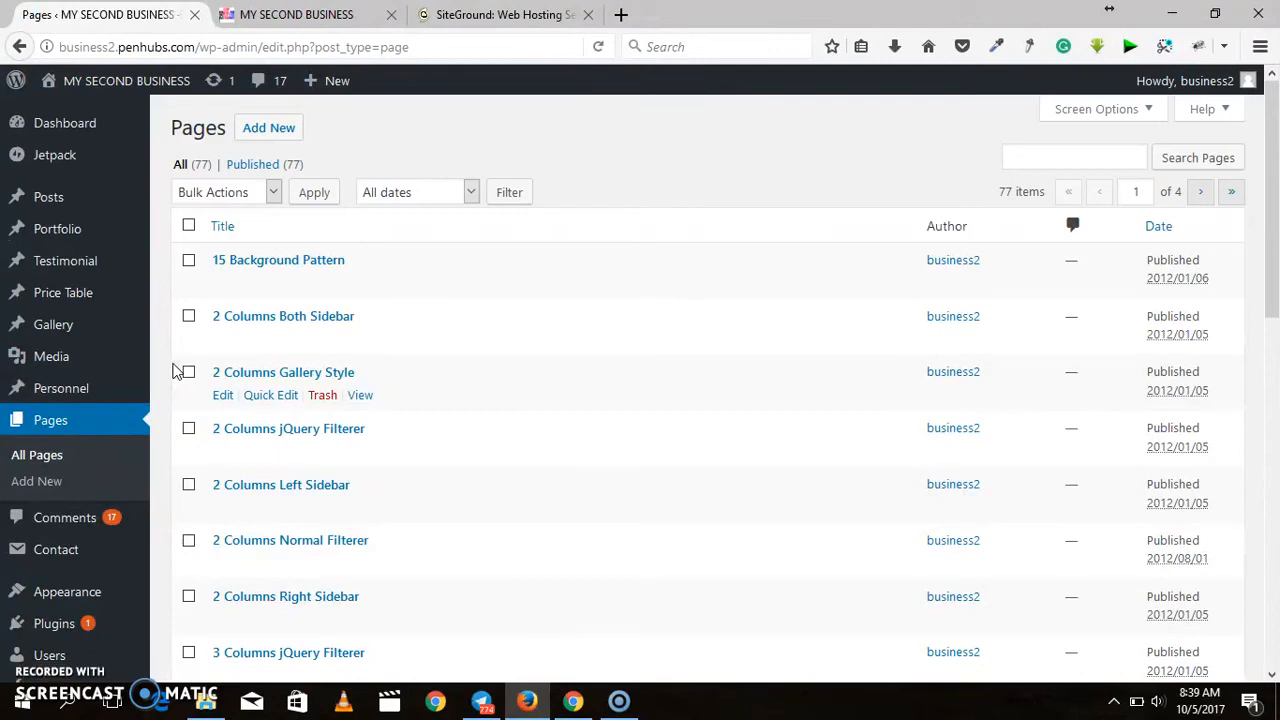
pyautogui.moveTo(1270, 232); pyautogui.dragTo(1266, 191)
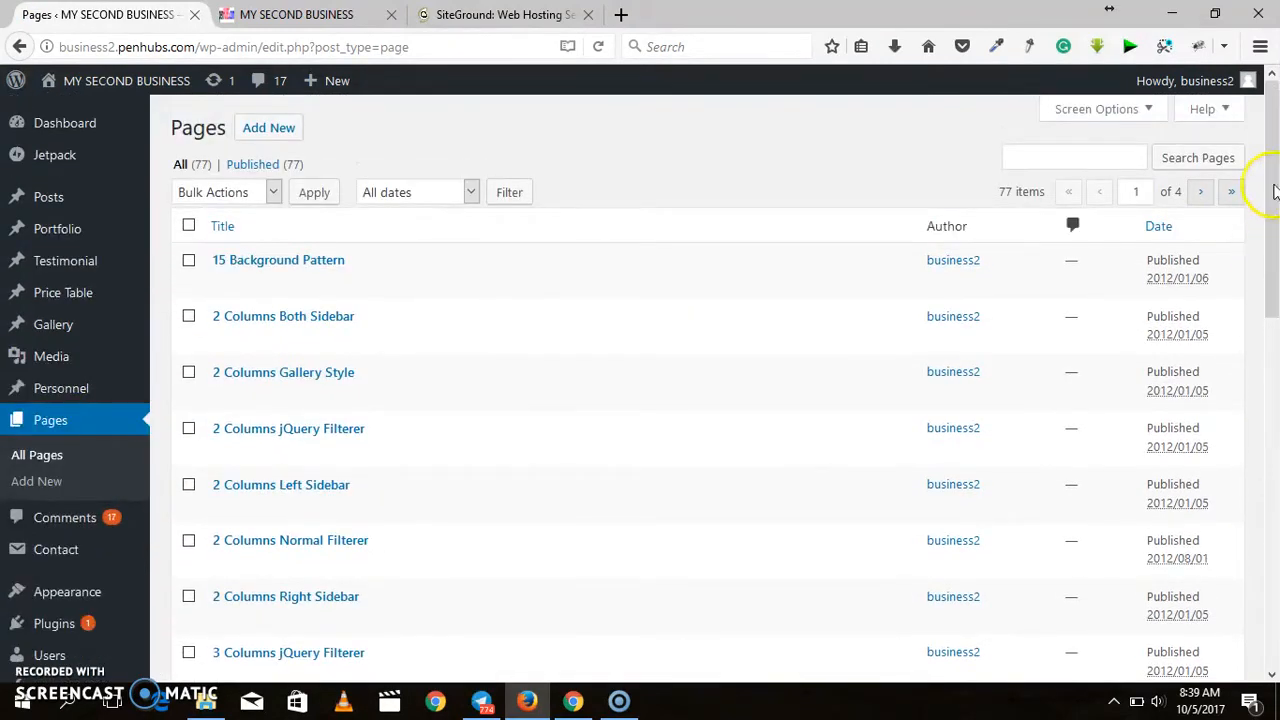
pyautogui.click(1069, 157)
pyautogui.write('conta')
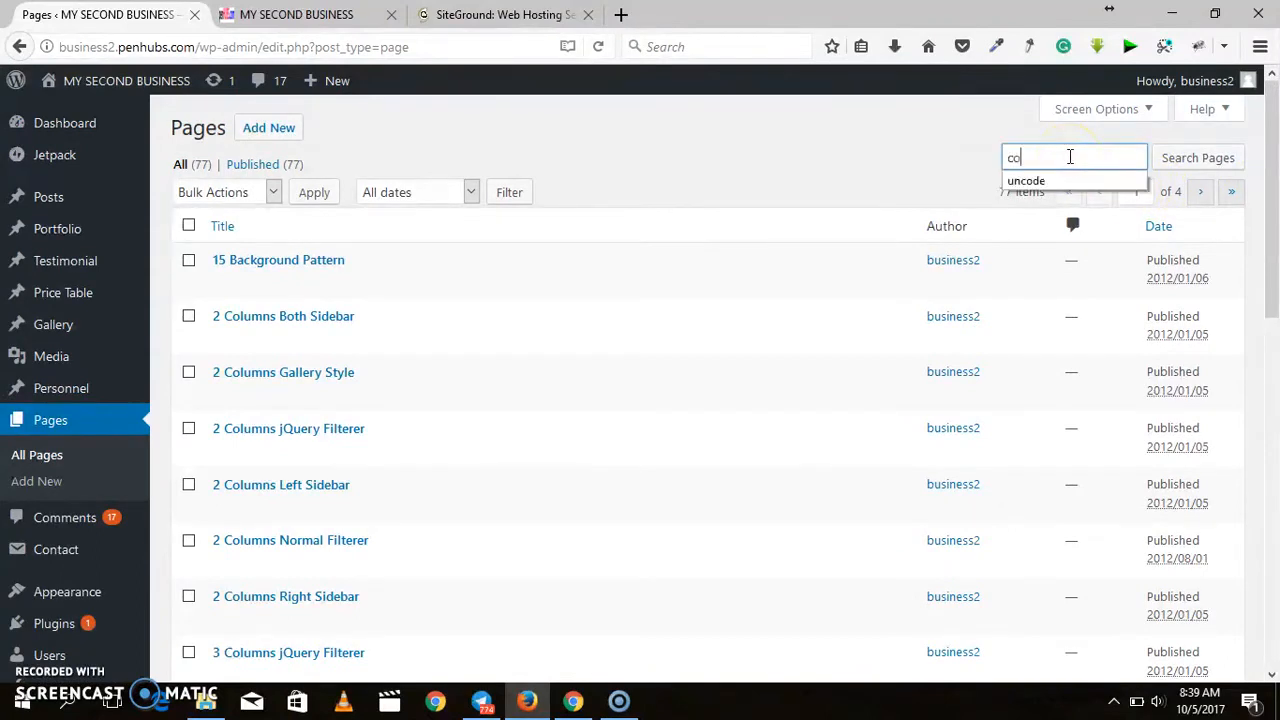
pyautogui.write('ct')
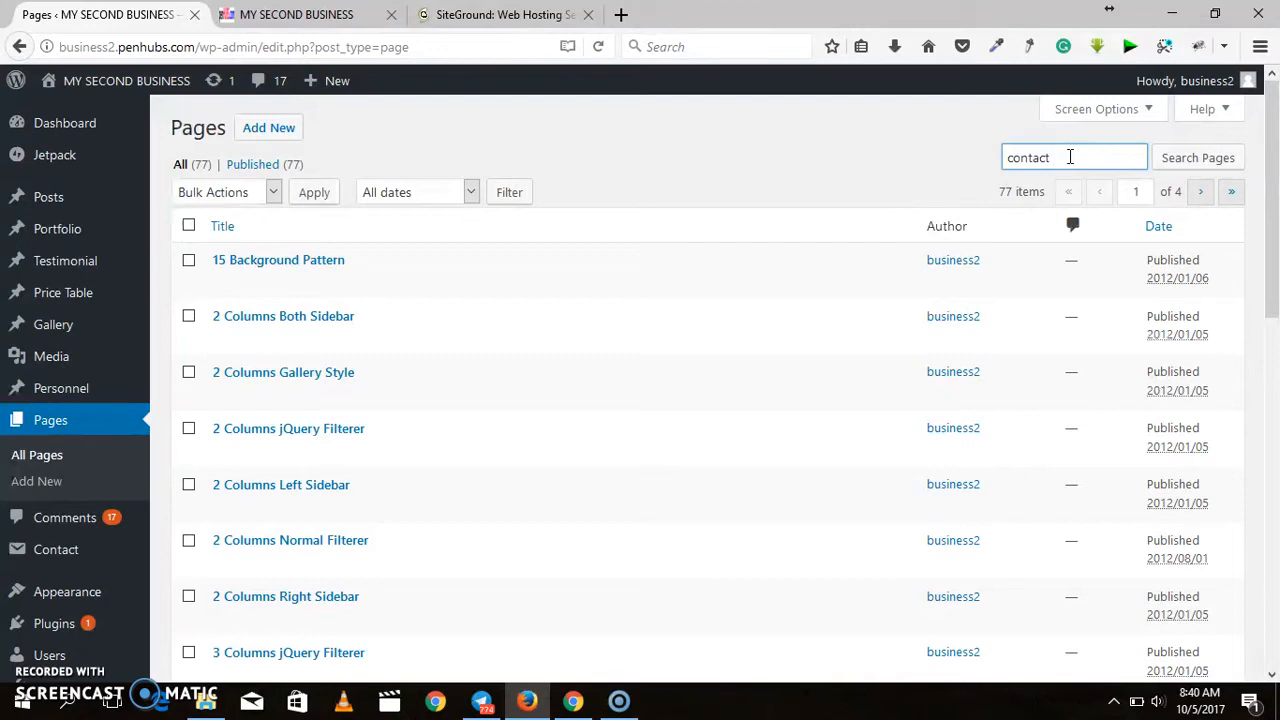
pyautogui.write('us')
pyautogui.press('Return')
pyautogui.click(1096, 151)
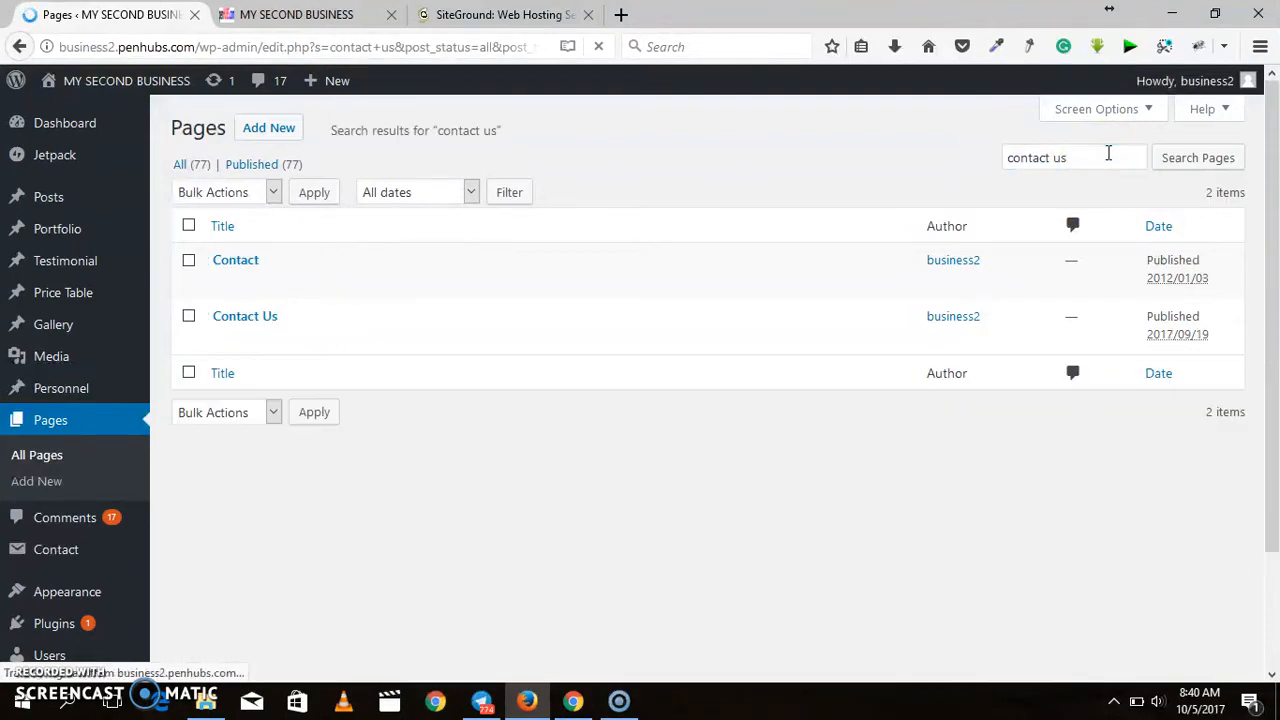
# Open the Contact Us page for editing.
pyautogui.moveTo(332, 335)
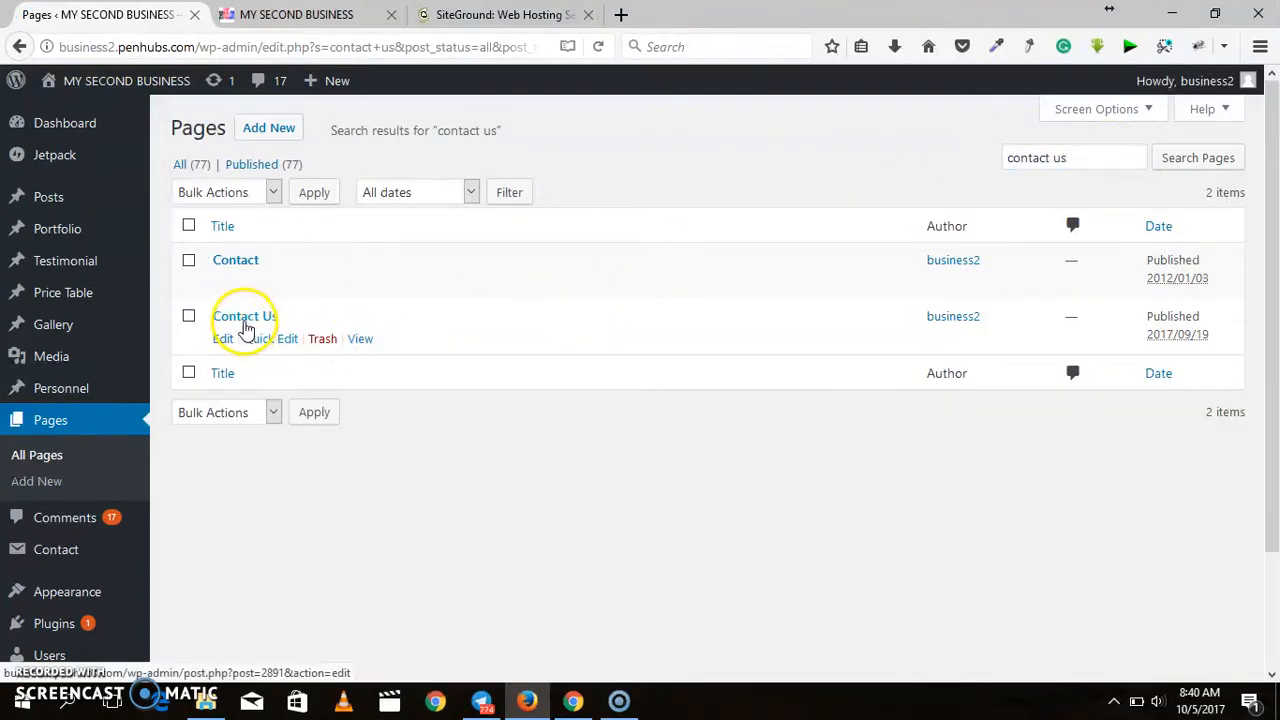
pyautogui.click(242, 322)
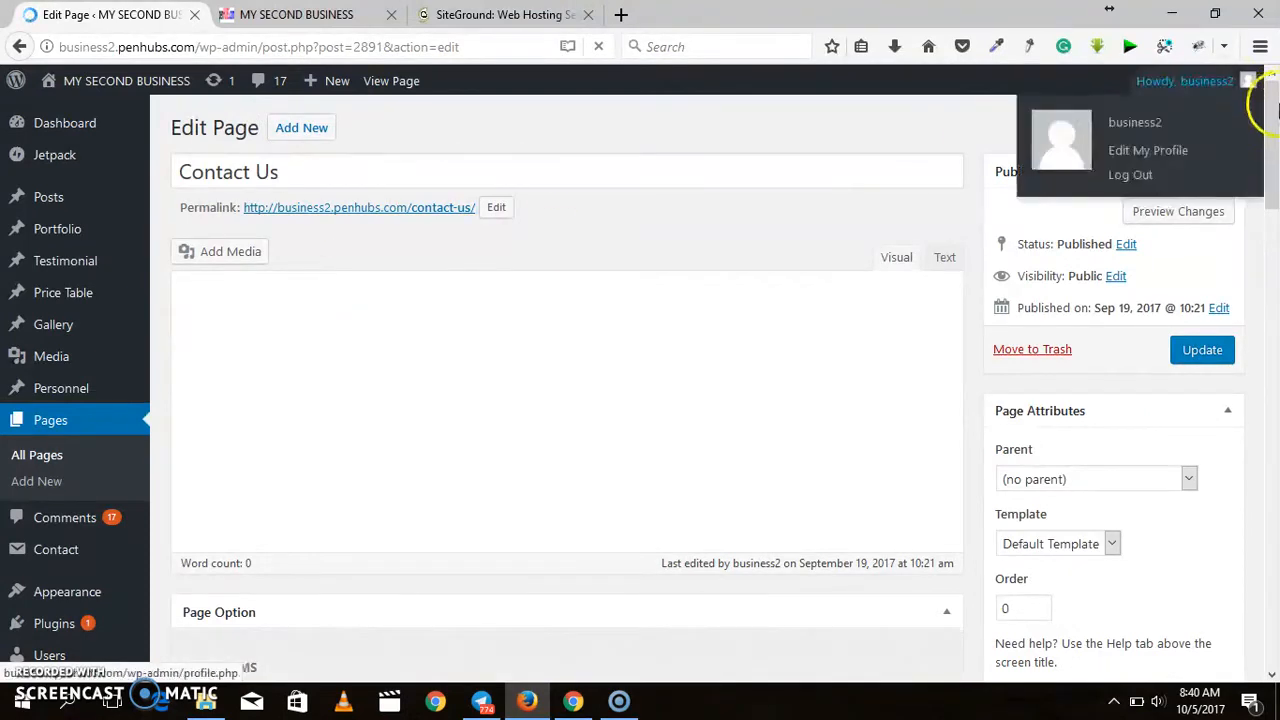
pyautogui.moveTo(1272, 118); pyautogui.dragTo(1272, 200)
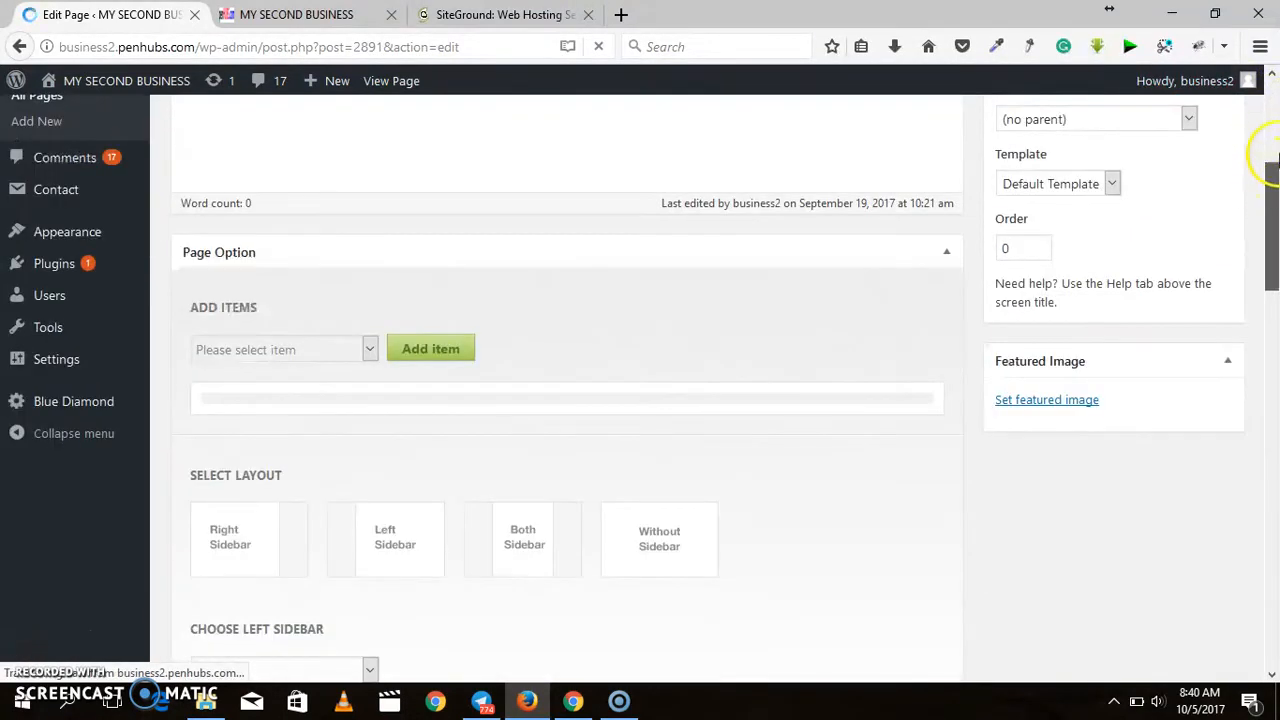
pyautogui.click(1274, 135)
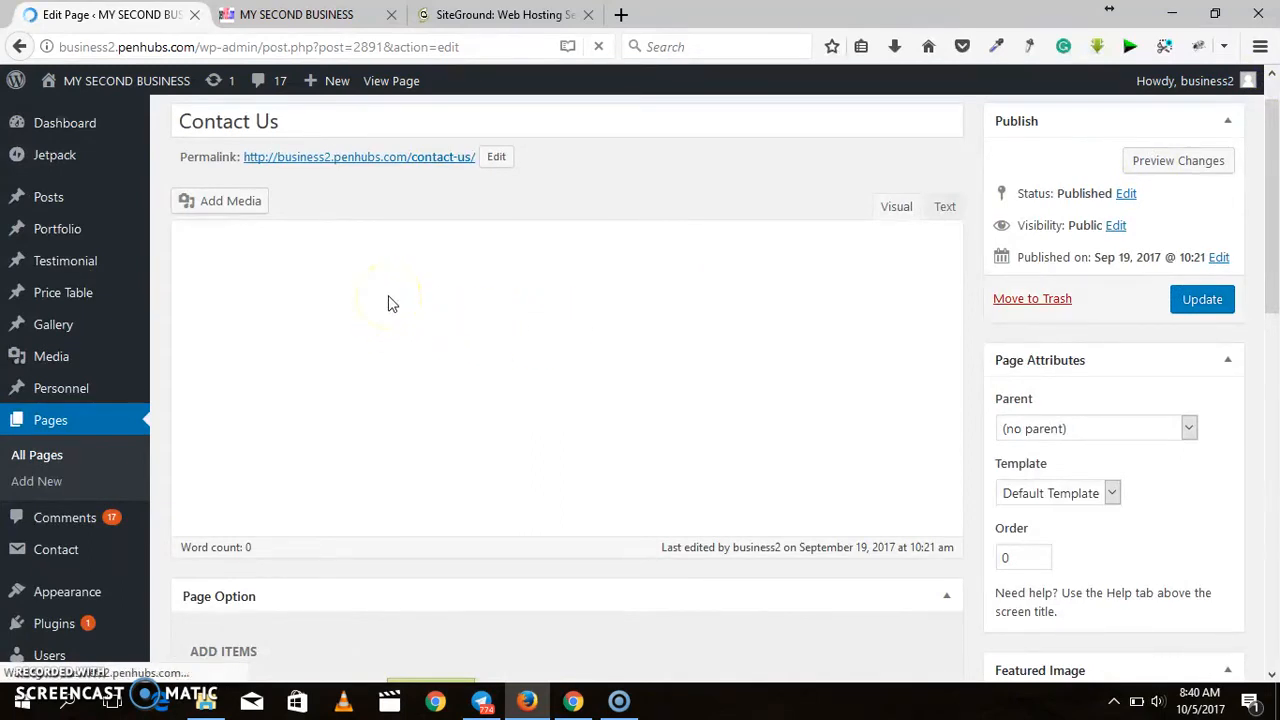
# Paste the shortcode [contact-form-7 id="2926" title="Contact form 1"] into the page content in Text mode and update the page.
pyautogui.click(791, 316)
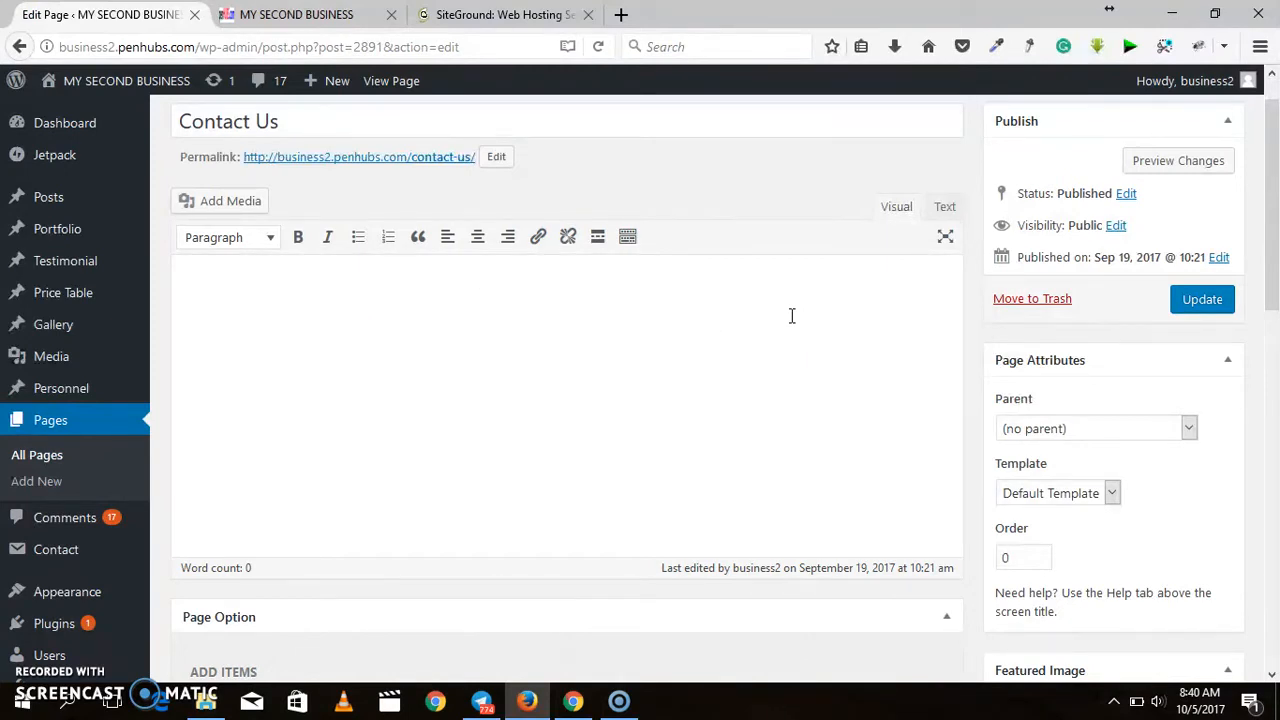
pyautogui.click(549, 357)
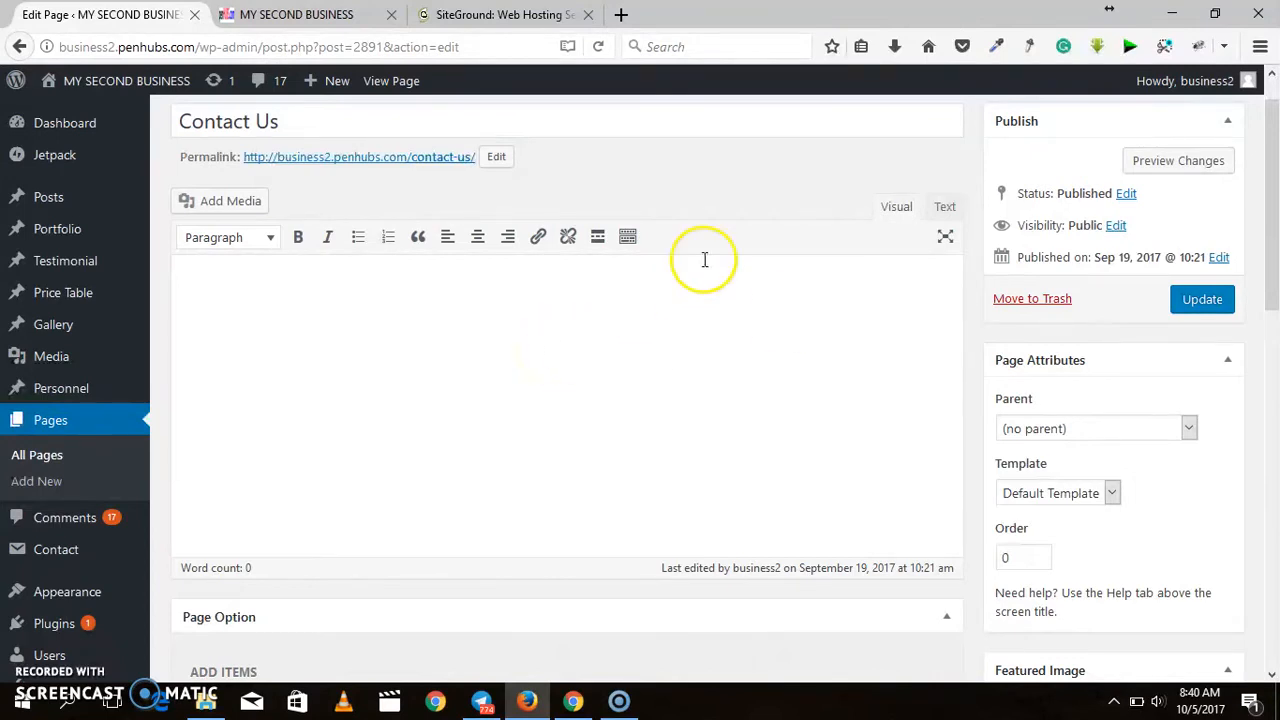
pyautogui.click(944, 210)
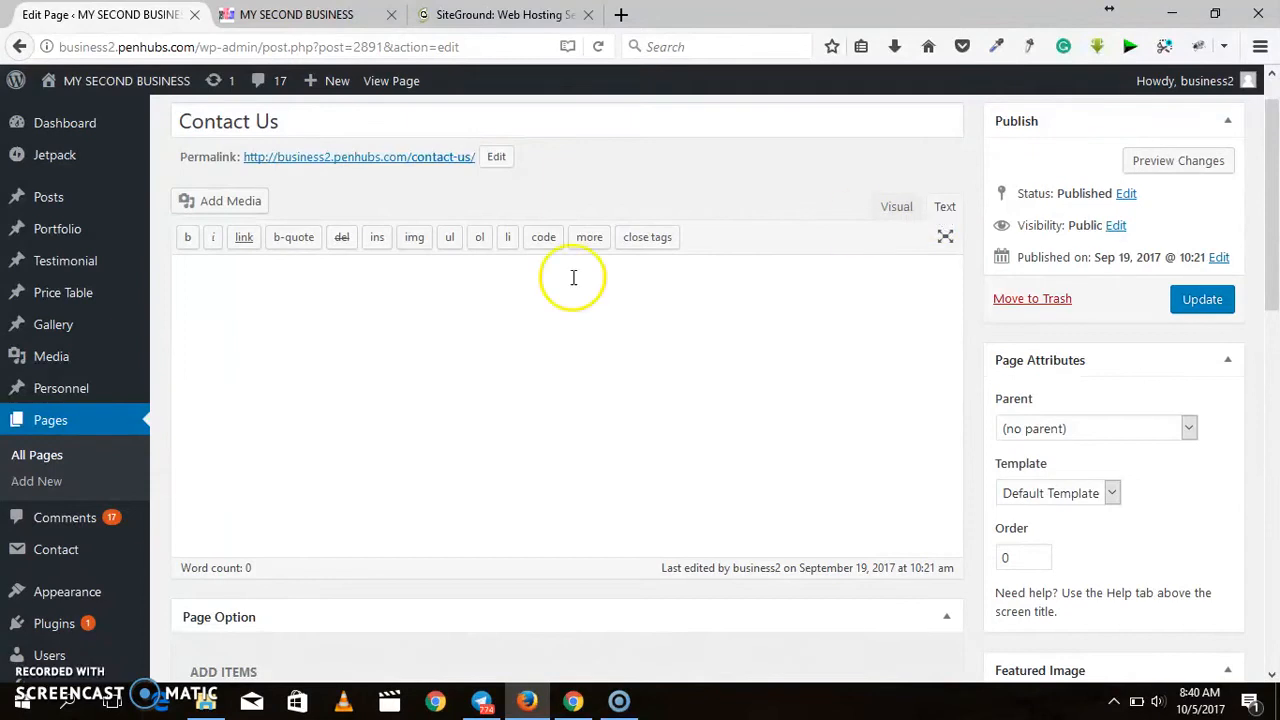
pyautogui.click(352, 299)
pyautogui.hotkey('ctrl', 'v')
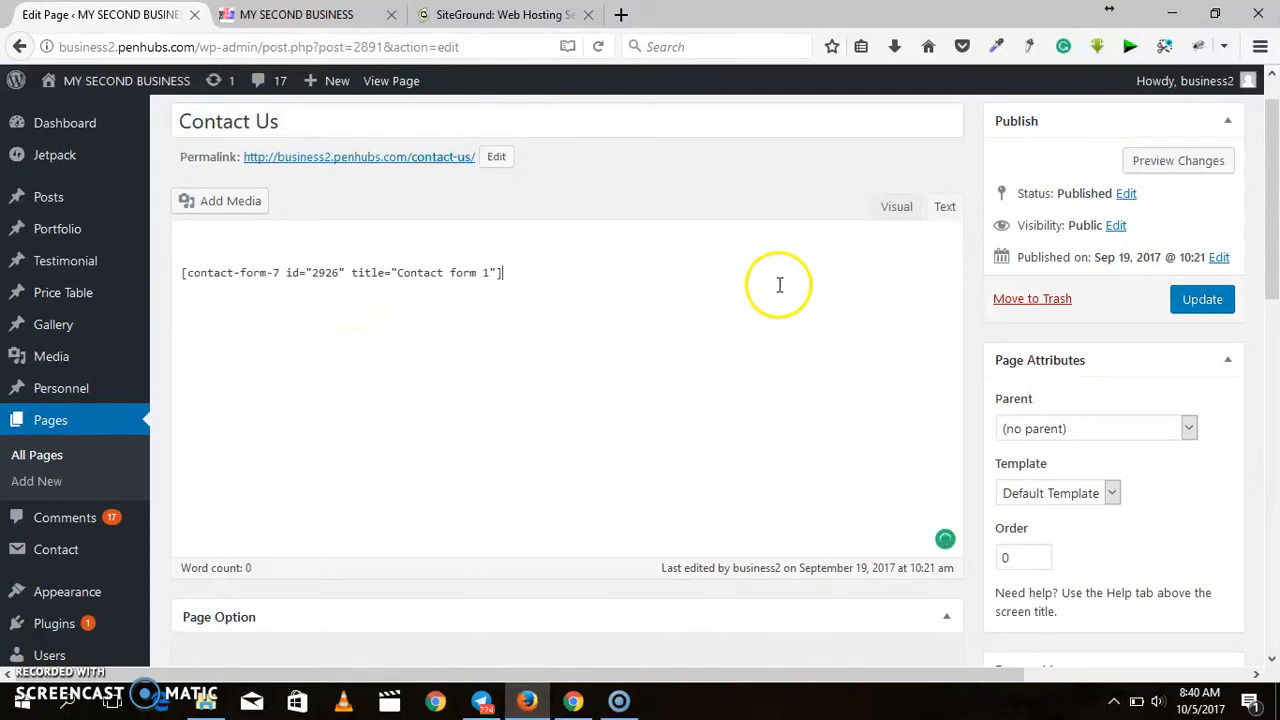
pyautogui.click(1203, 301)
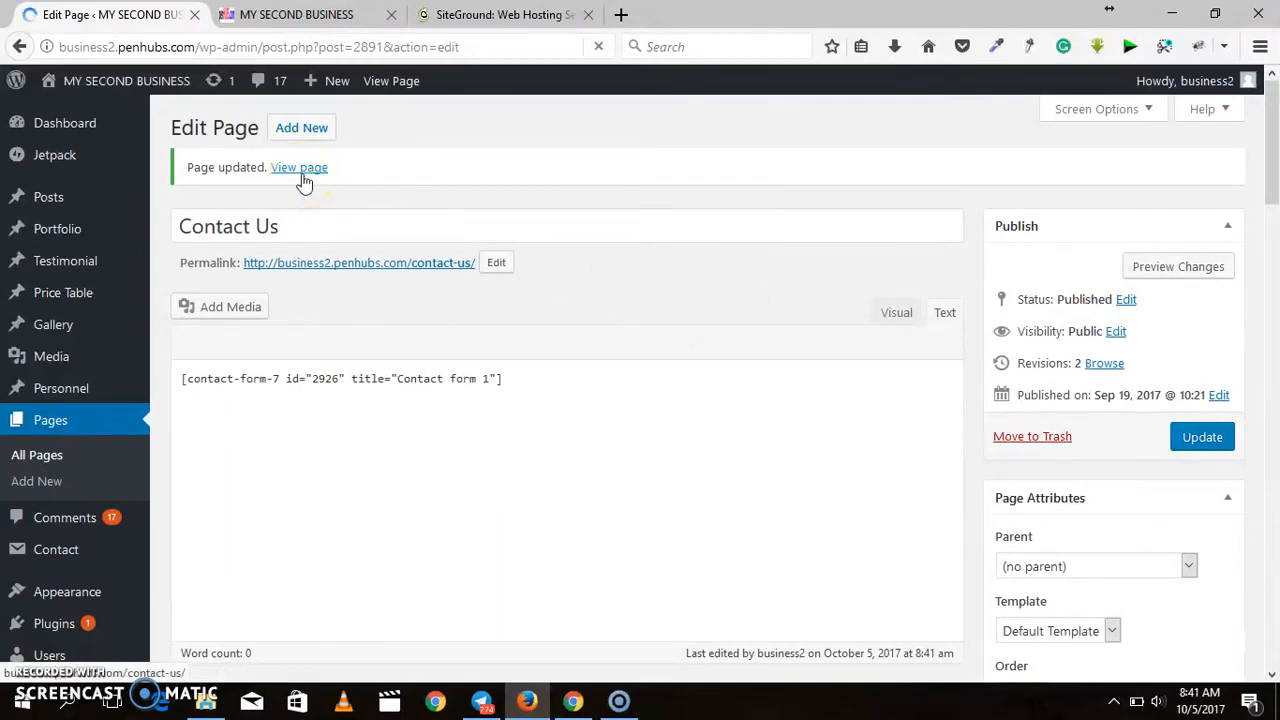
# View the updated Contact Us page in a new browser tab.
pyautogui.rightClick(304, 183)
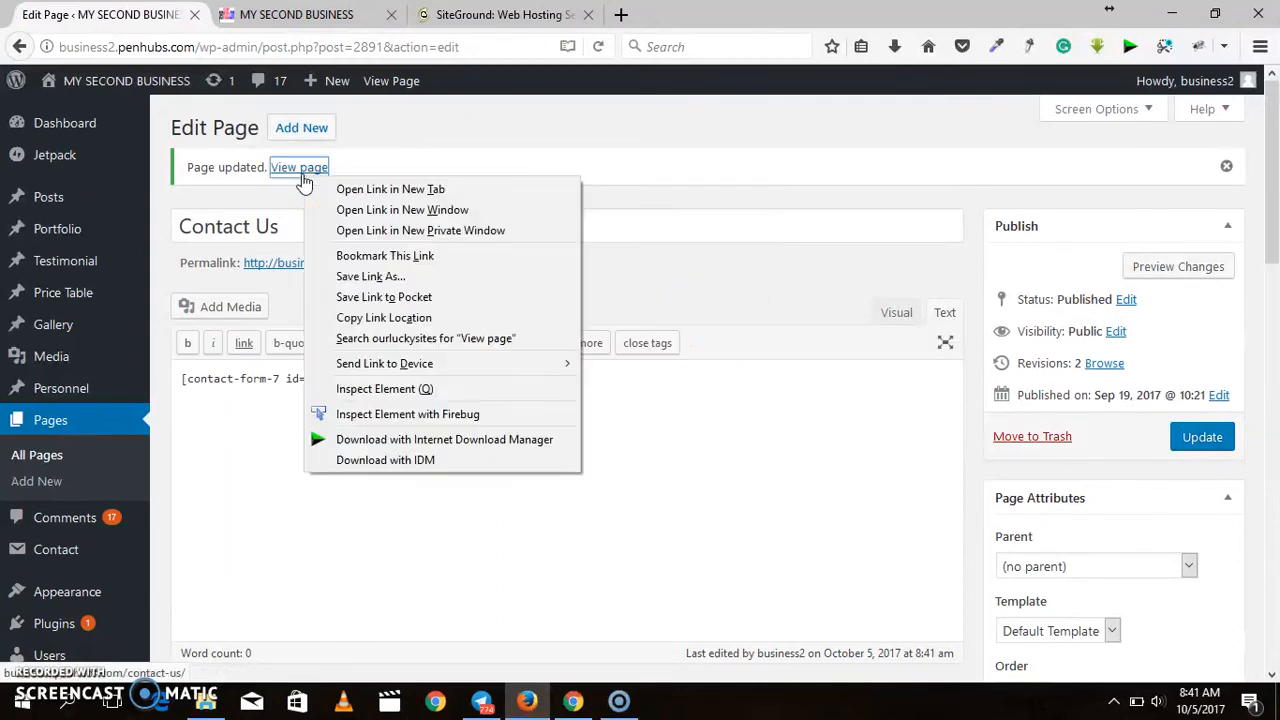
pyautogui.click(390, 190)
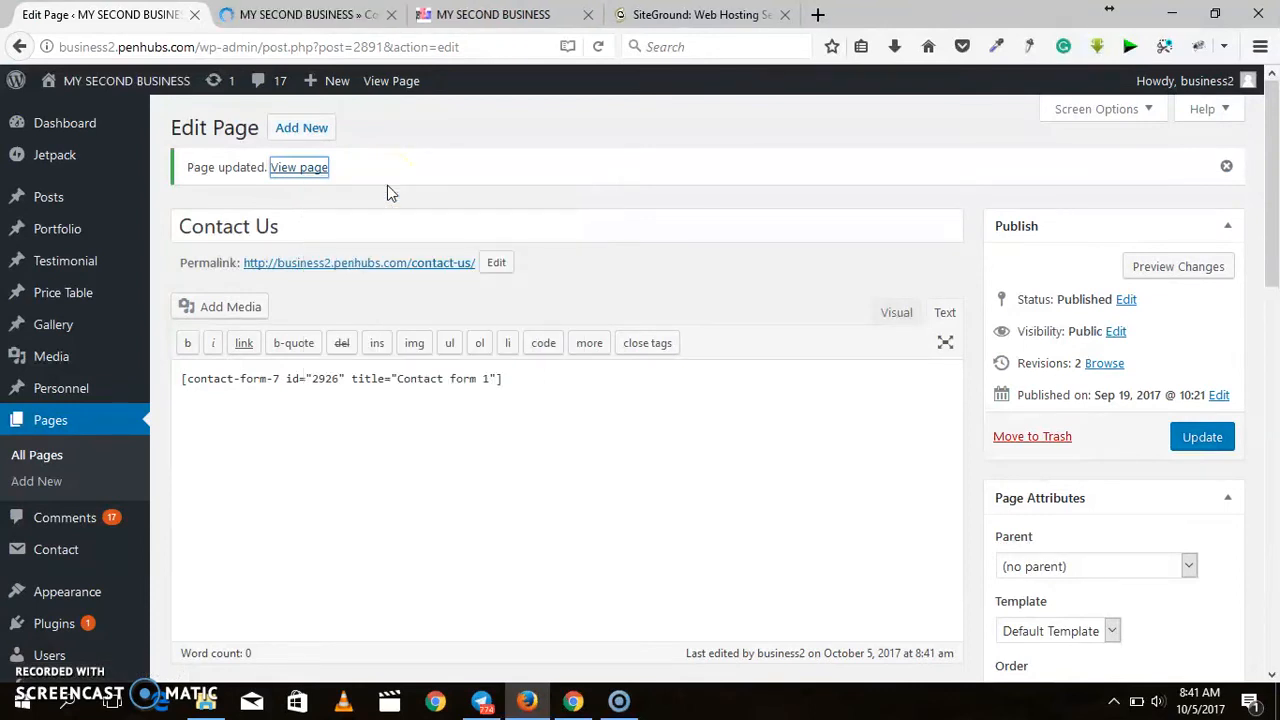
pyautogui.click(300, 14)
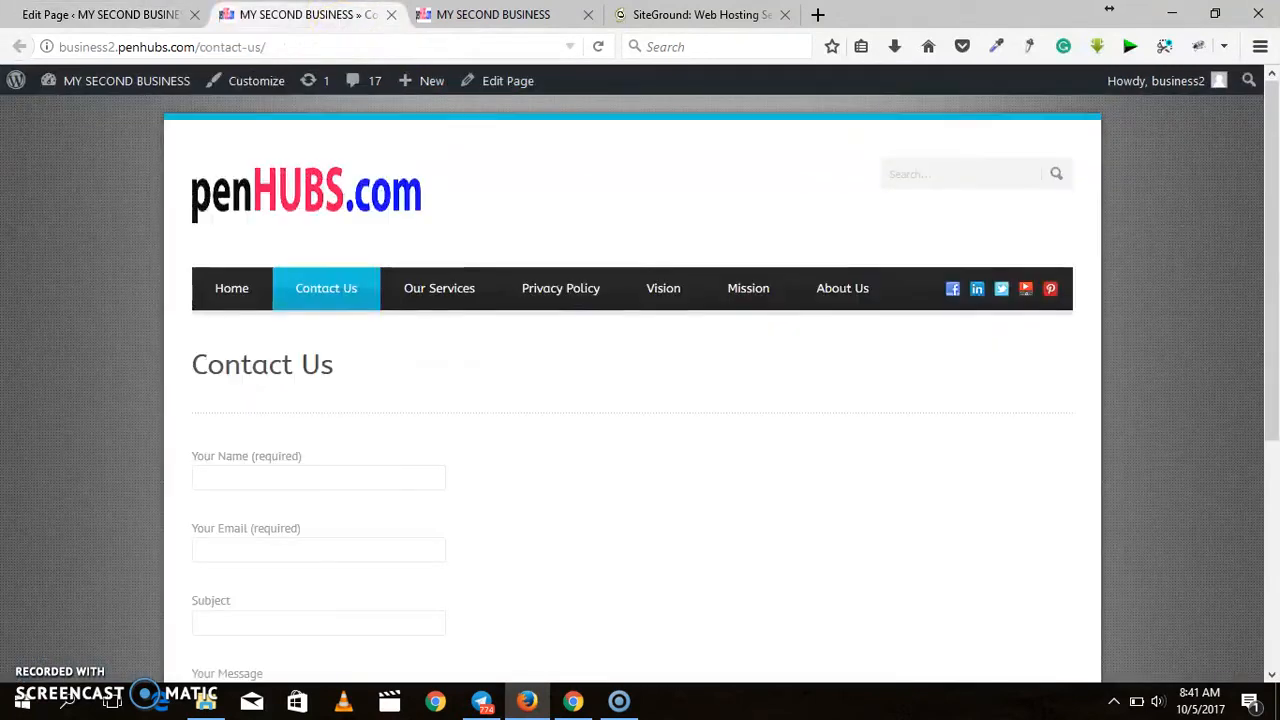
# Examine the name, email, subject and message fields of the contact form on the live Contact Us page.
pyautogui.moveTo(1270, 240); pyautogui.dragTo(1266, 320)
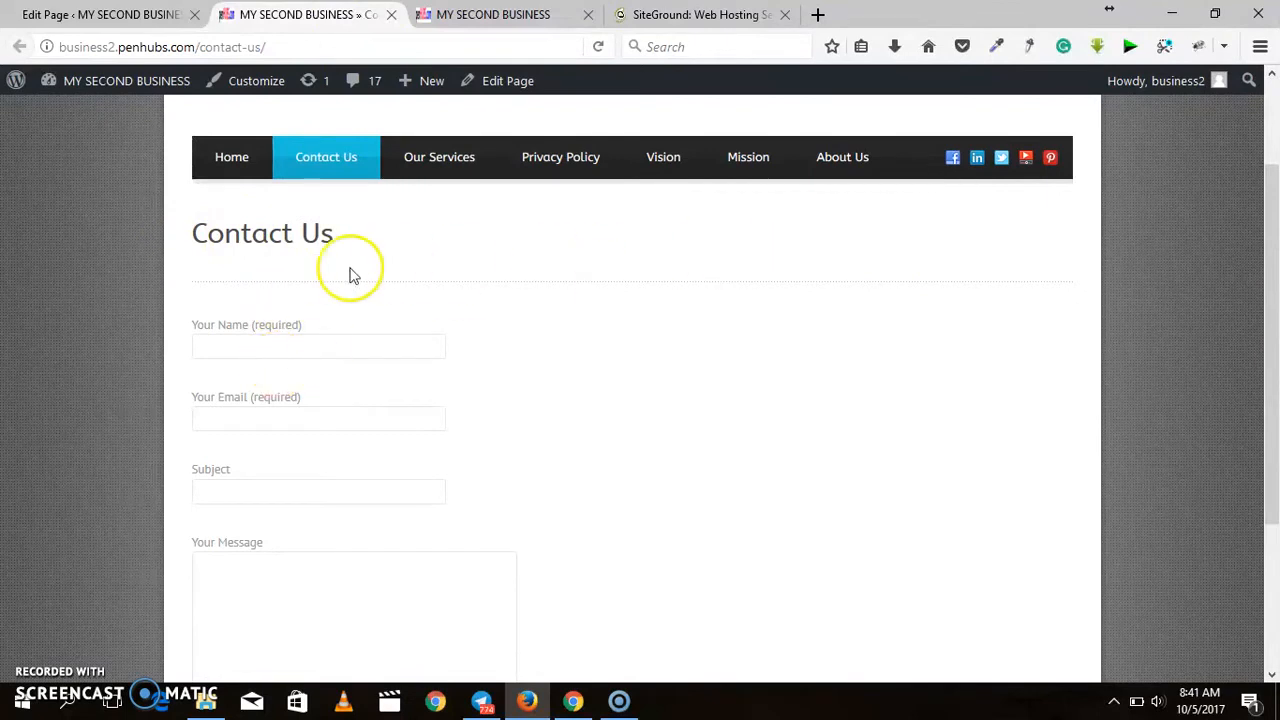
pyautogui.moveTo(1270, 260); pyautogui.dragTo(1266, 309)
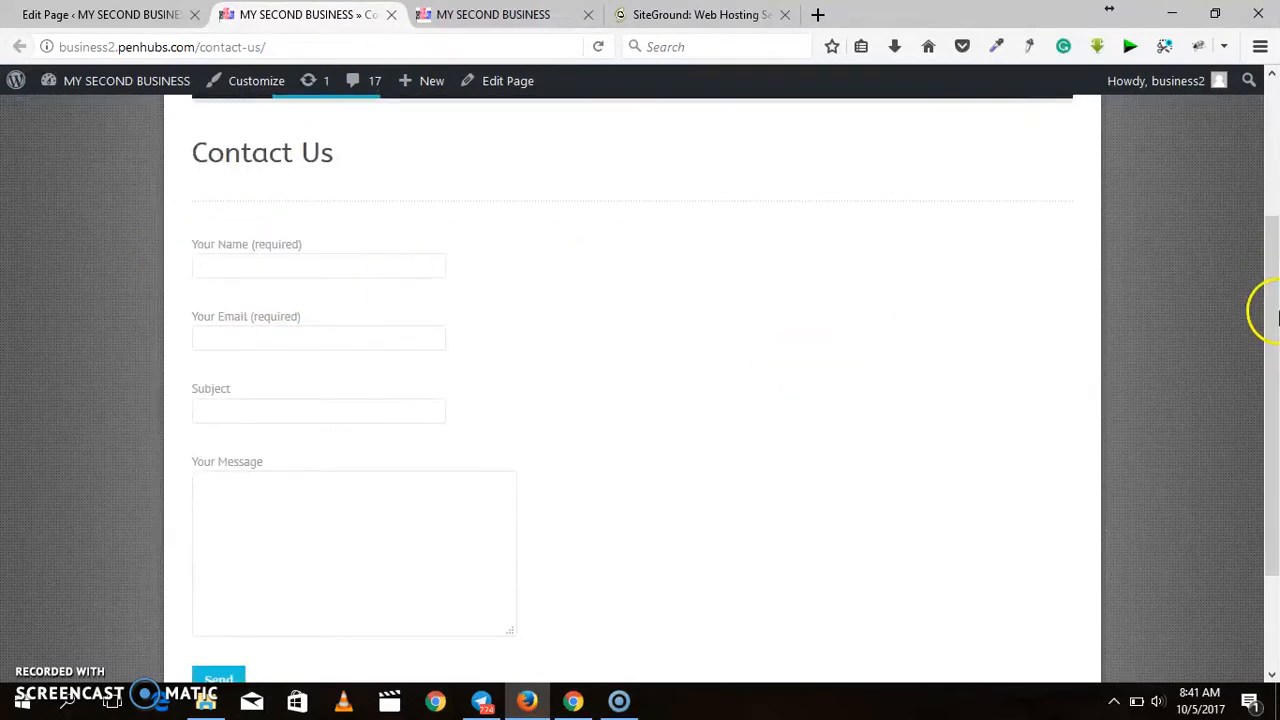
pyautogui.click(294, 268)
pyautogui.click(289, 345)
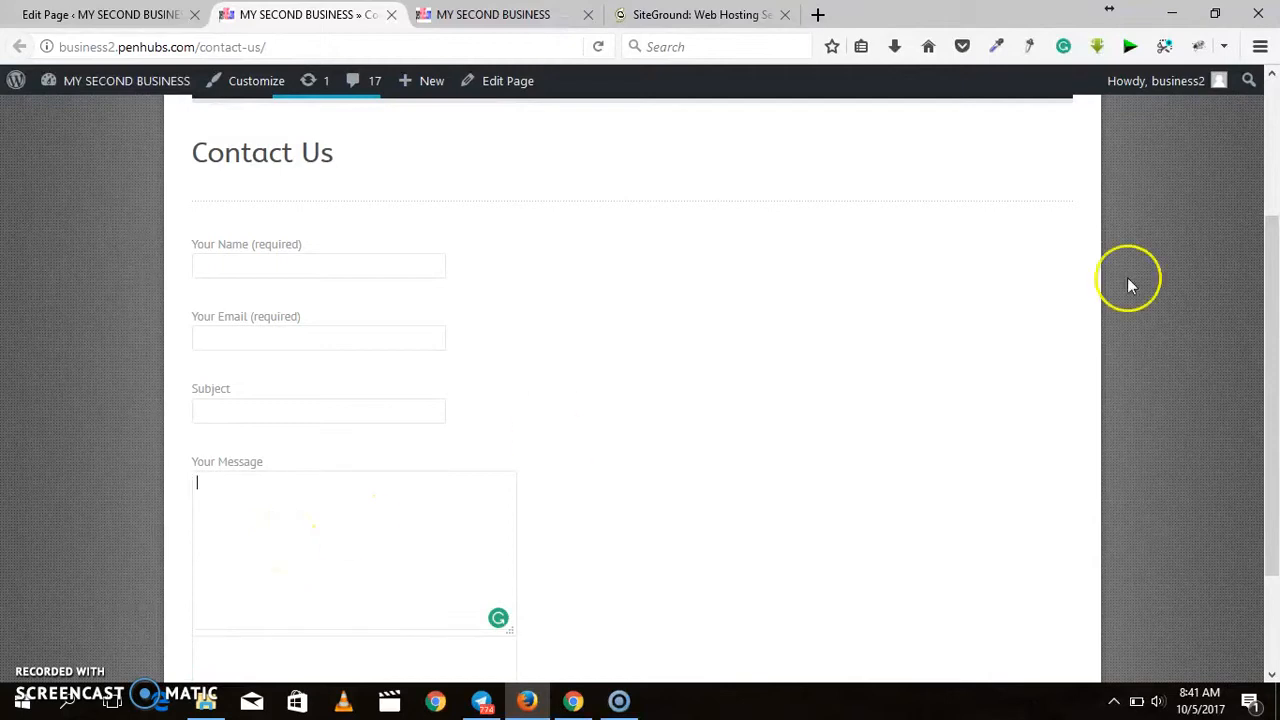
pyautogui.moveTo(1272, 310); pyautogui.dragTo(1272, 425)
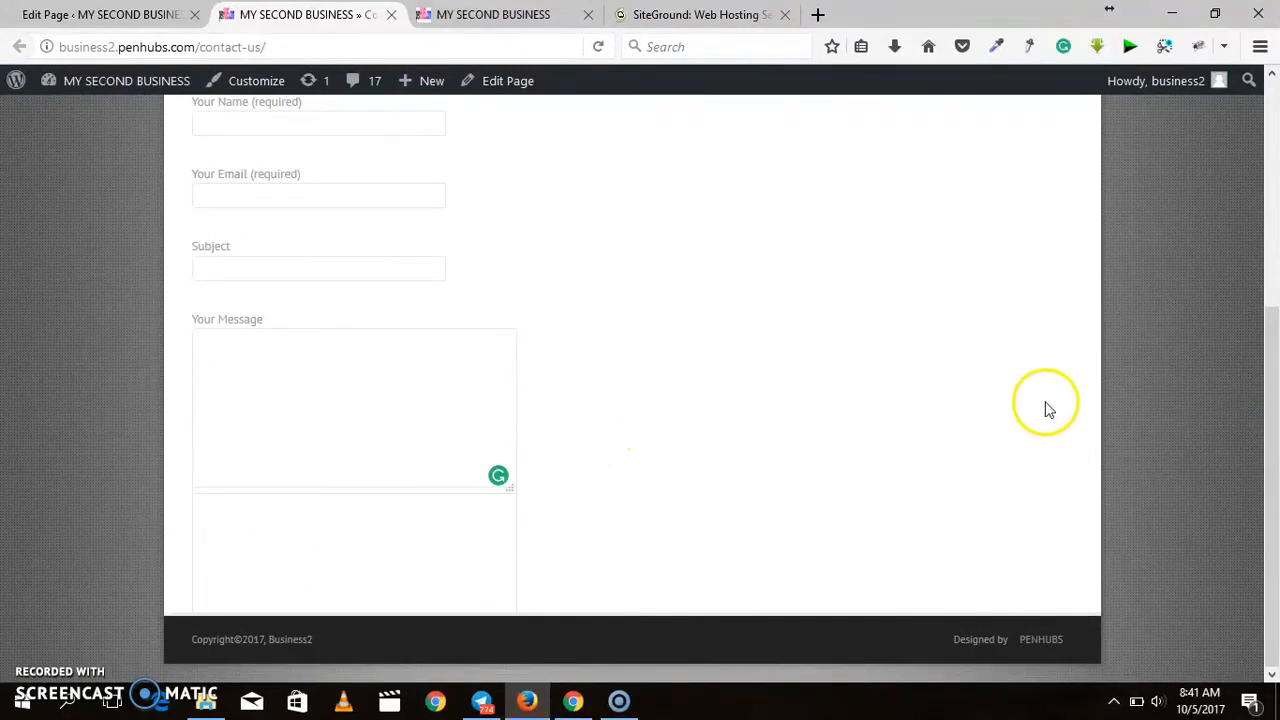
pyautogui.moveTo(1260, 380); pyautogui.dragTo(1260, 277)
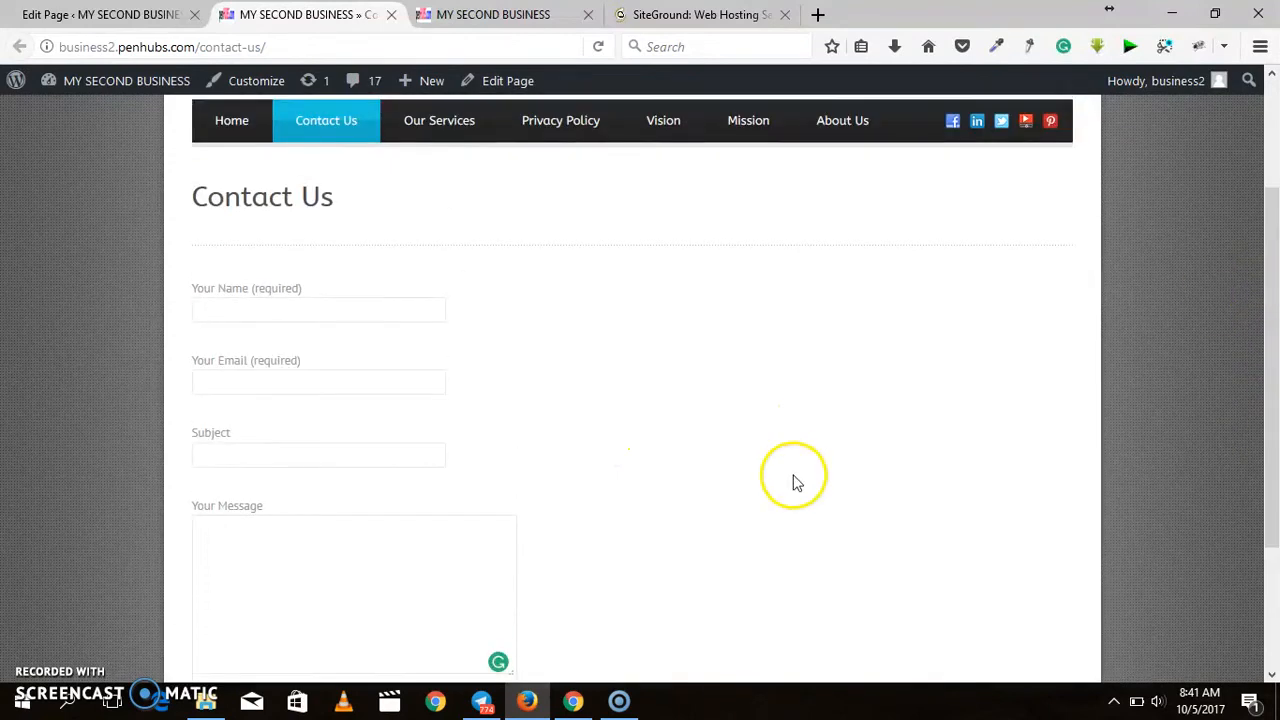
pyautogui.moveTo(1260, 374); pyautogui.dragTo(1266, 491)
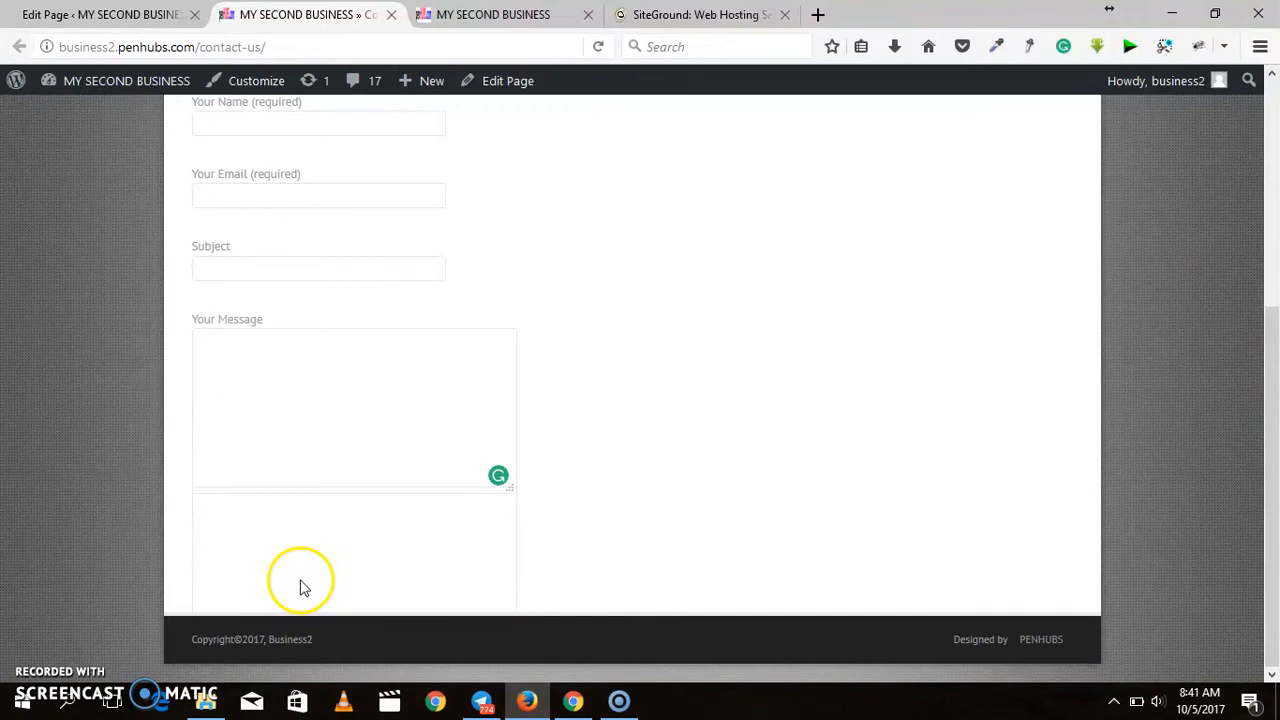
# Open the Contact Us page from the site's home page navigation and inspect the form down to its Send button.
pyautogui.click(493, 14)
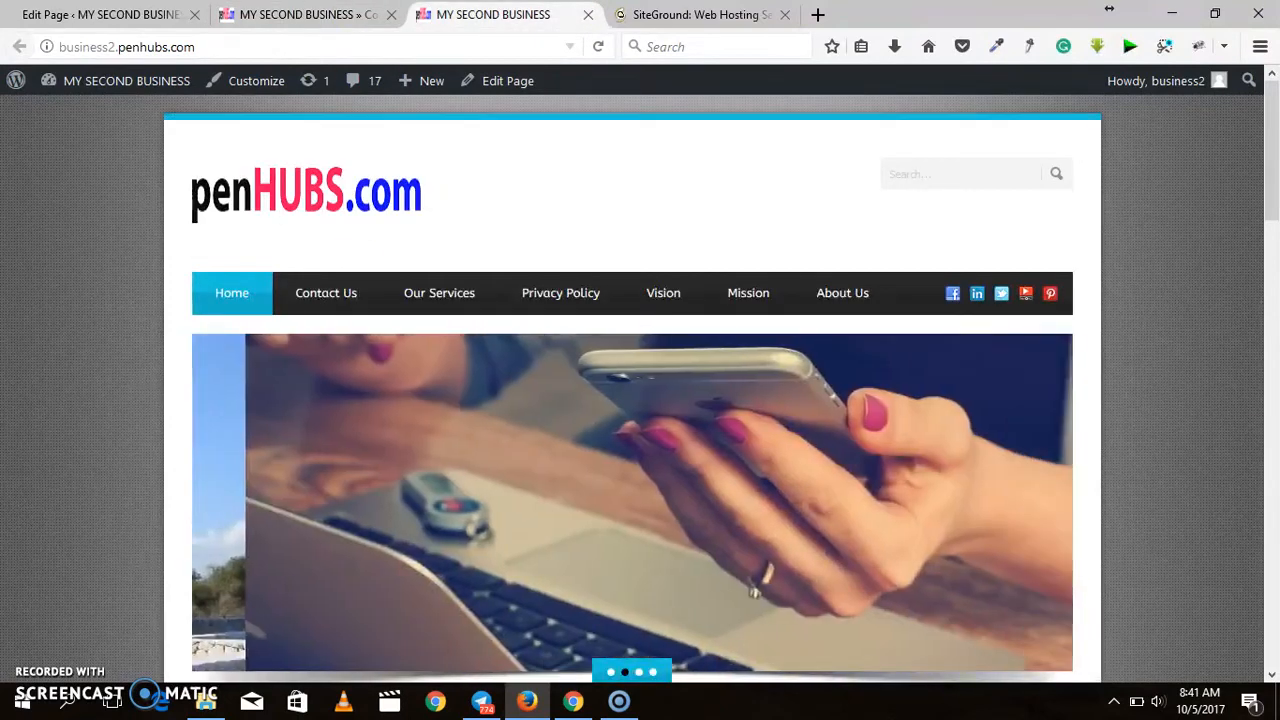
pyautogui.click(329, 297)
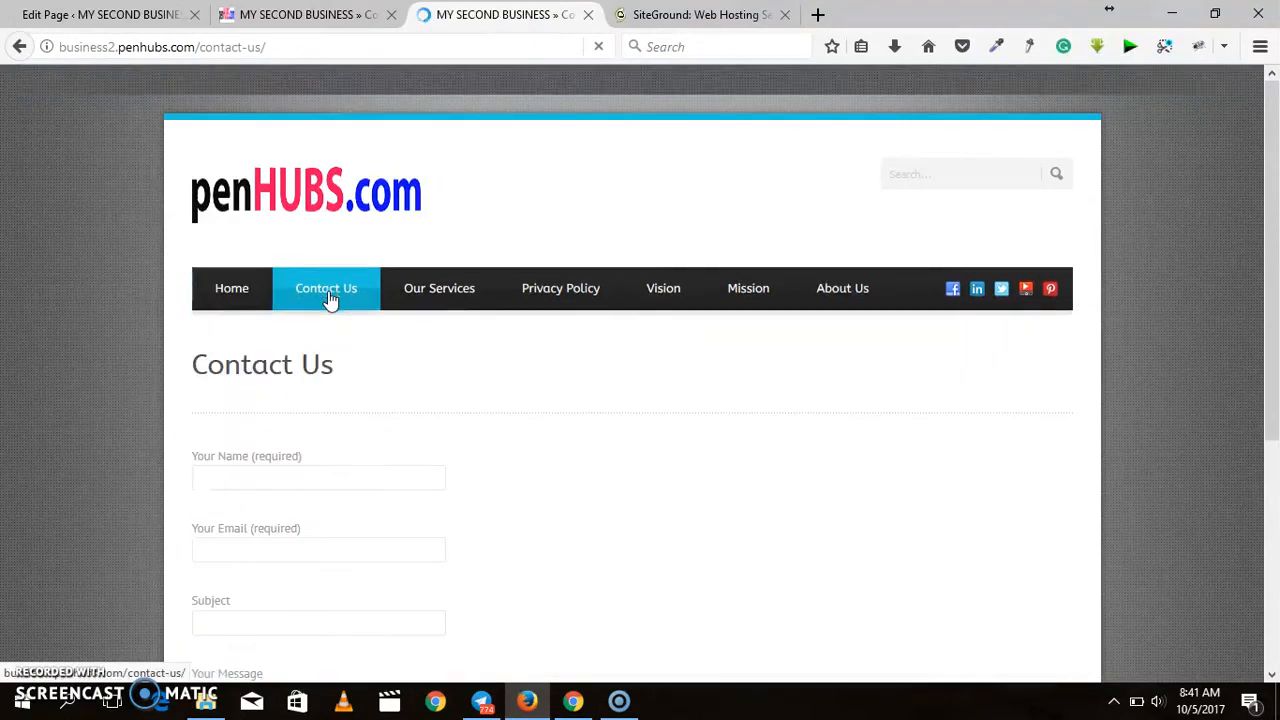
pyautogui.moveTo(1274, 330); pyautogui.dragTo(1272, 522)
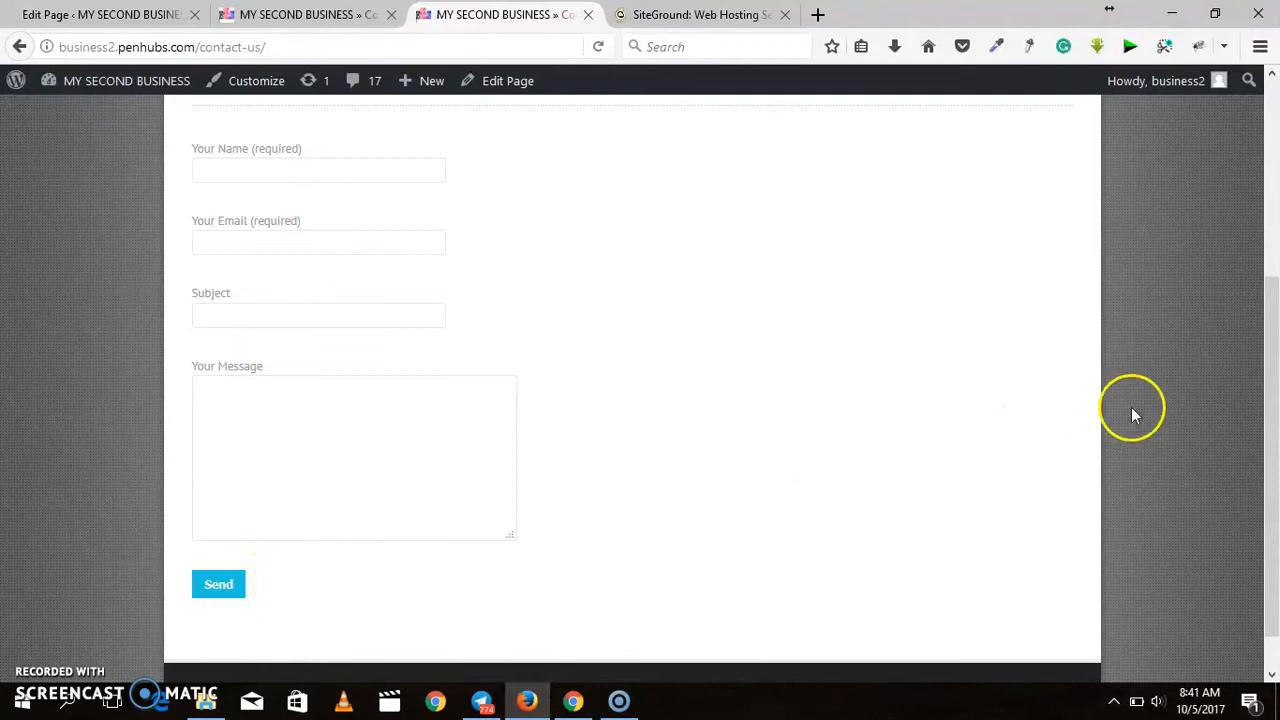
pyautogui.moveTo(1264, 400); pyautogui.dragTo(1278, 172)
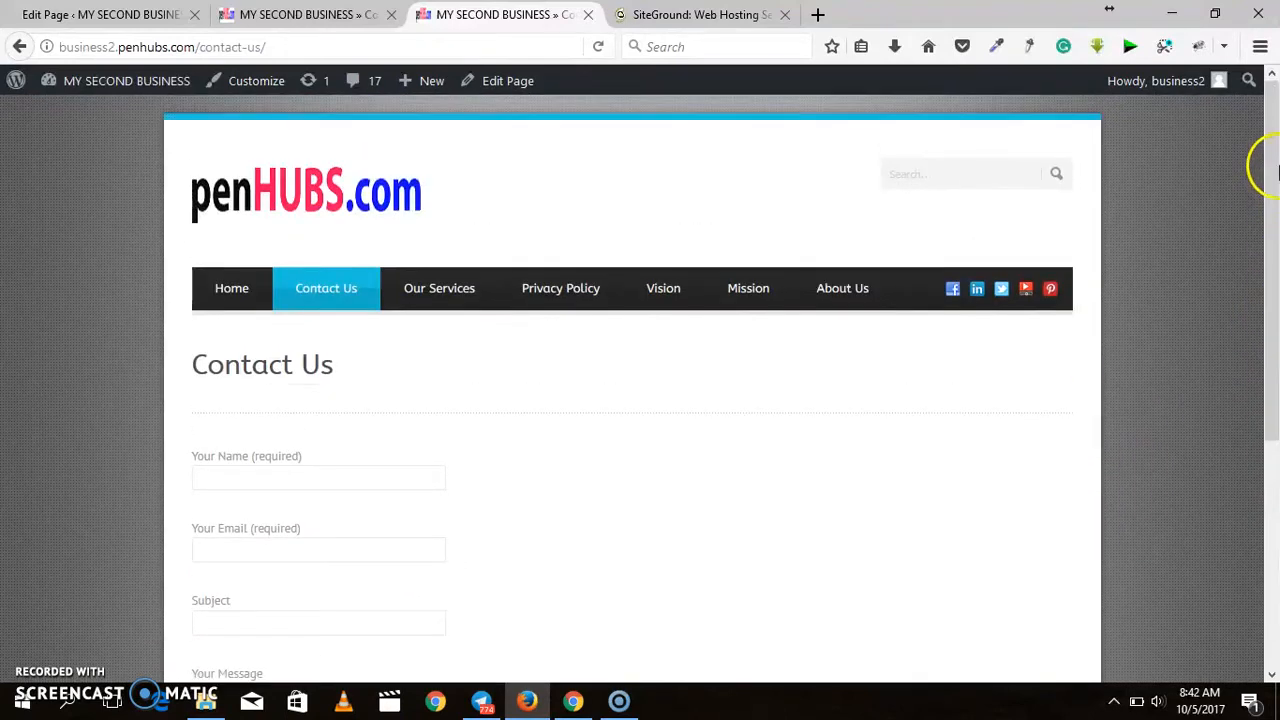
# Return to the site administration and open the Contact Form 7 settings from the installed plugins list.
pyautogui.hotkey('ctrl', 'pageup')
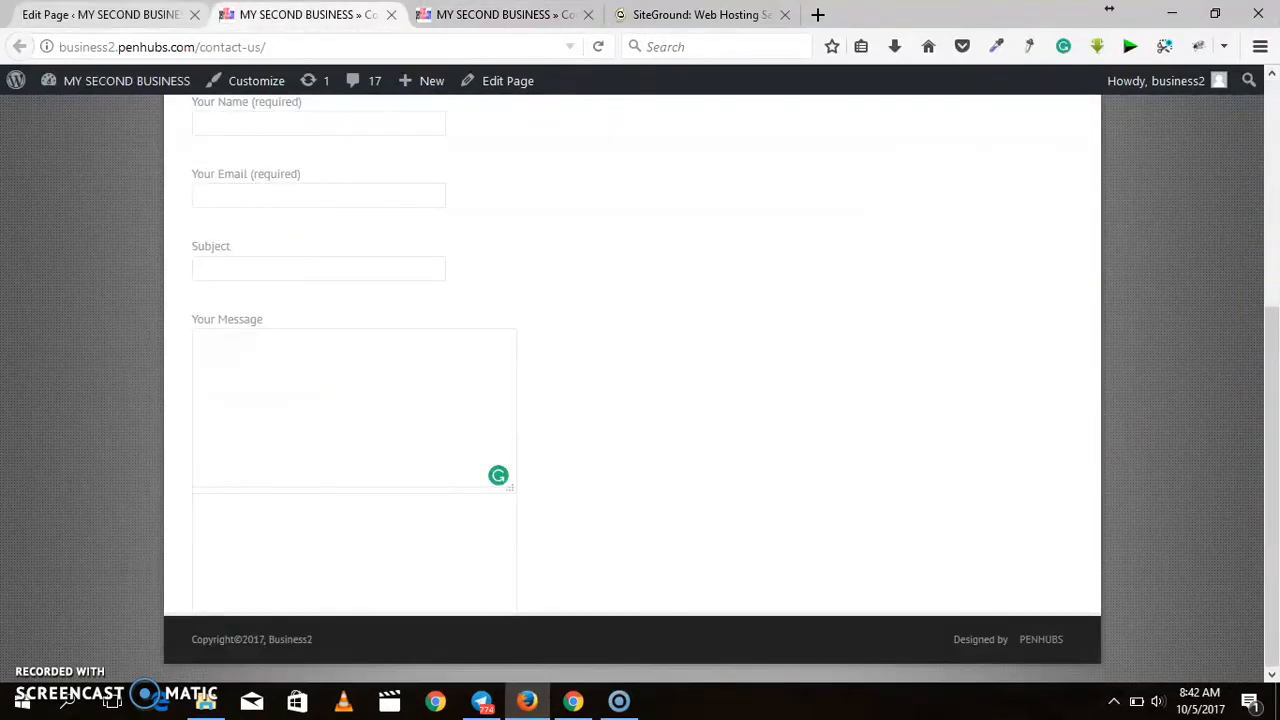
pyautogui.hotkey('ctrl', 'pageup')
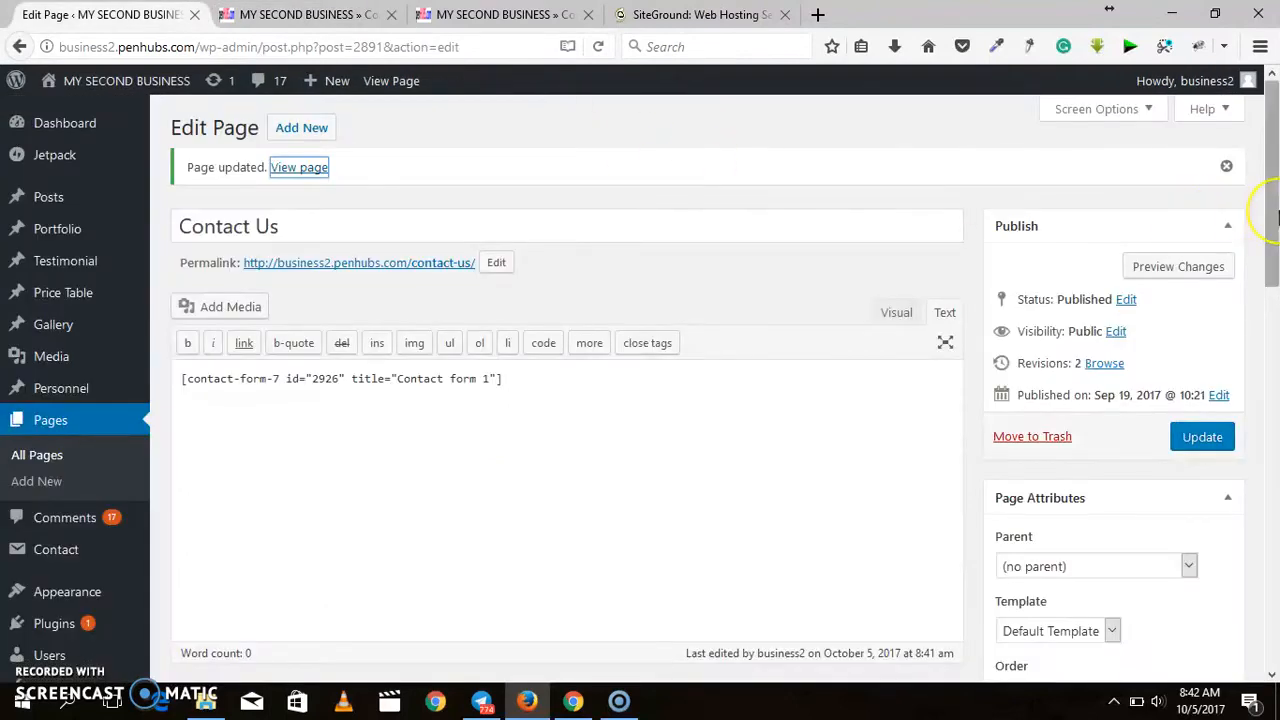
pyautogui.moveTo(1277, 217)
pyautogui.mouseDown()
pyautogui.moveTo(1277, 300)
pyautogui.moveTo(1275, 200)
pyautogui.mouseUp()
pyautogui.moveTo(1275, 130); pyautogui.dragTo(1274, 216)
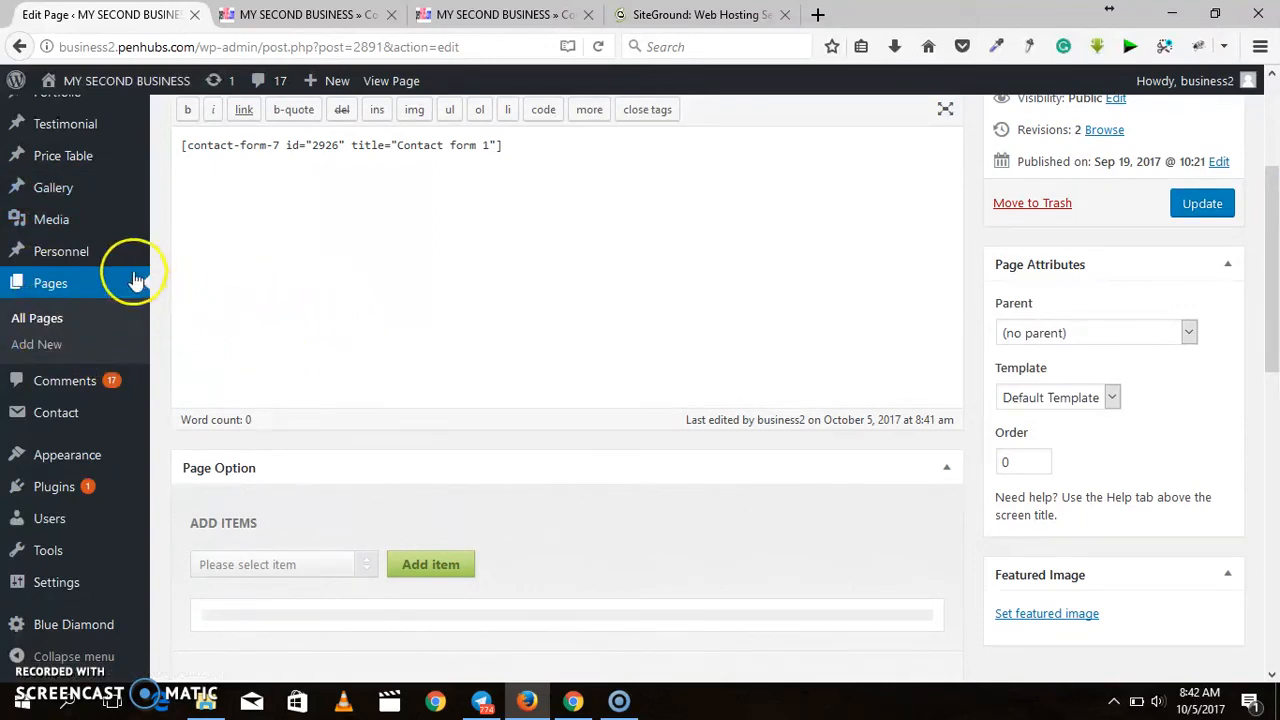
pyautogui.moveTo(63, 412)
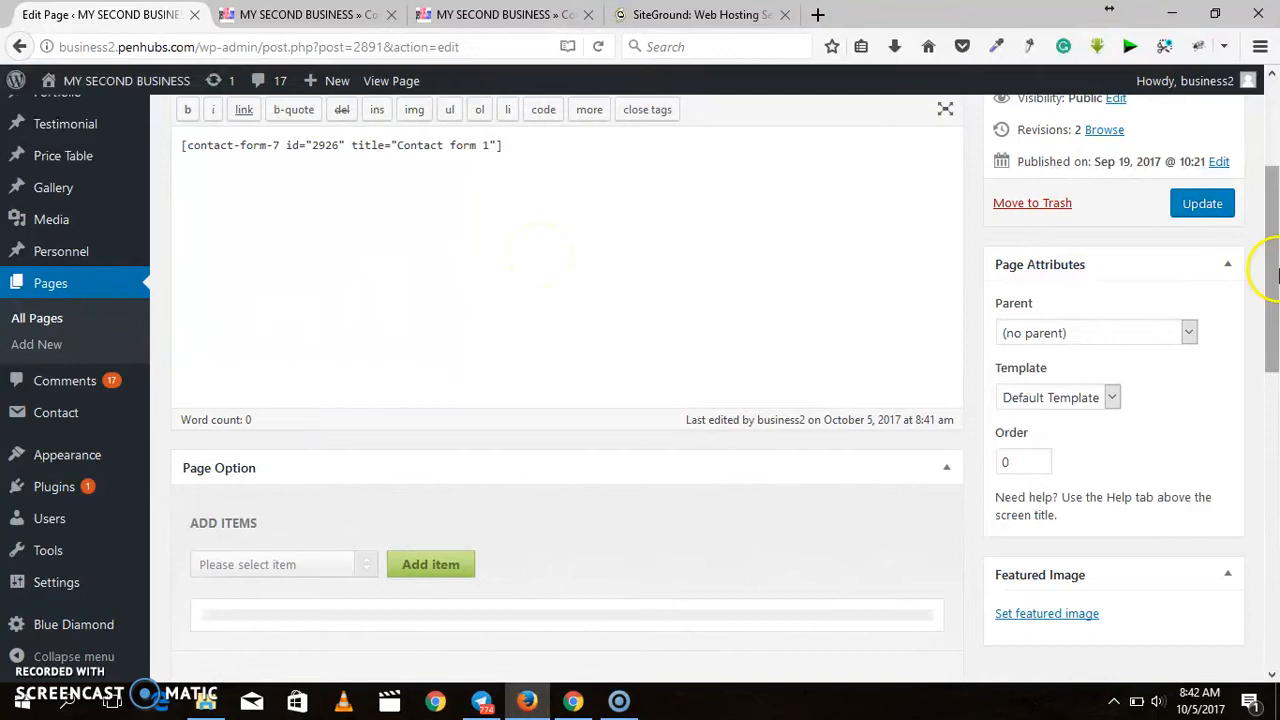
pyautogui.moveTo(63, 486)
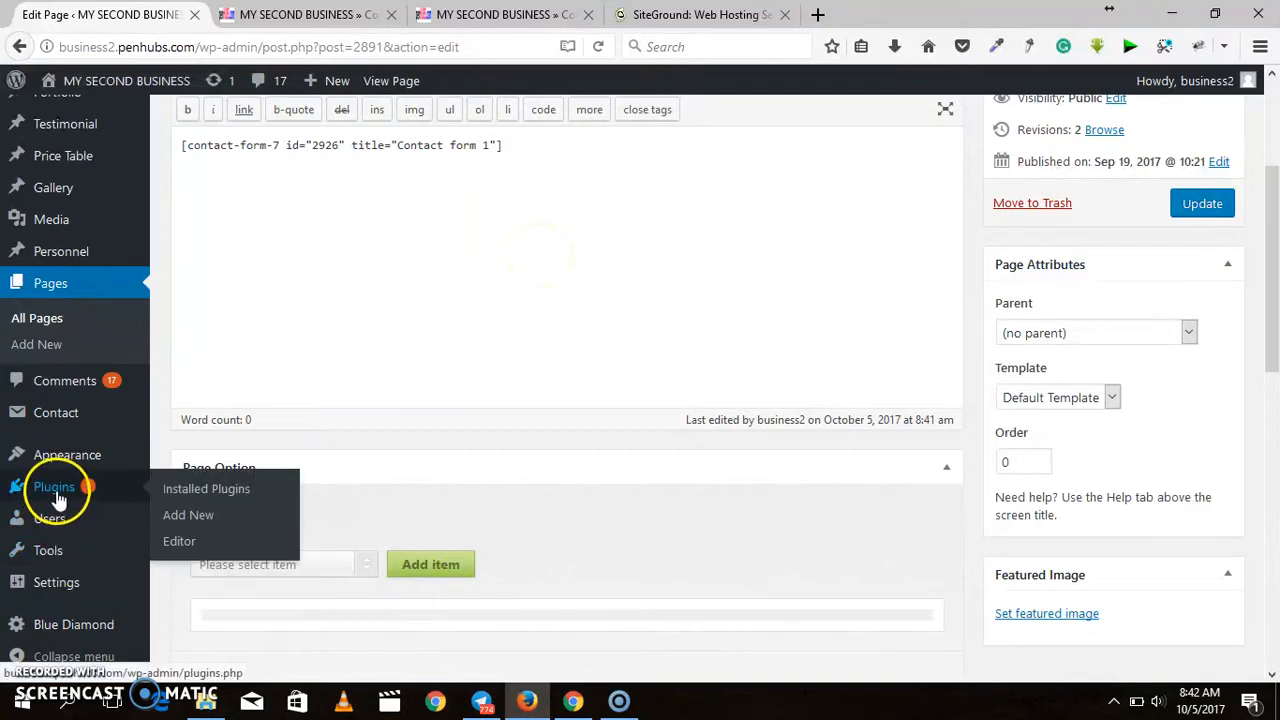
pyautogui.click(212, 489)
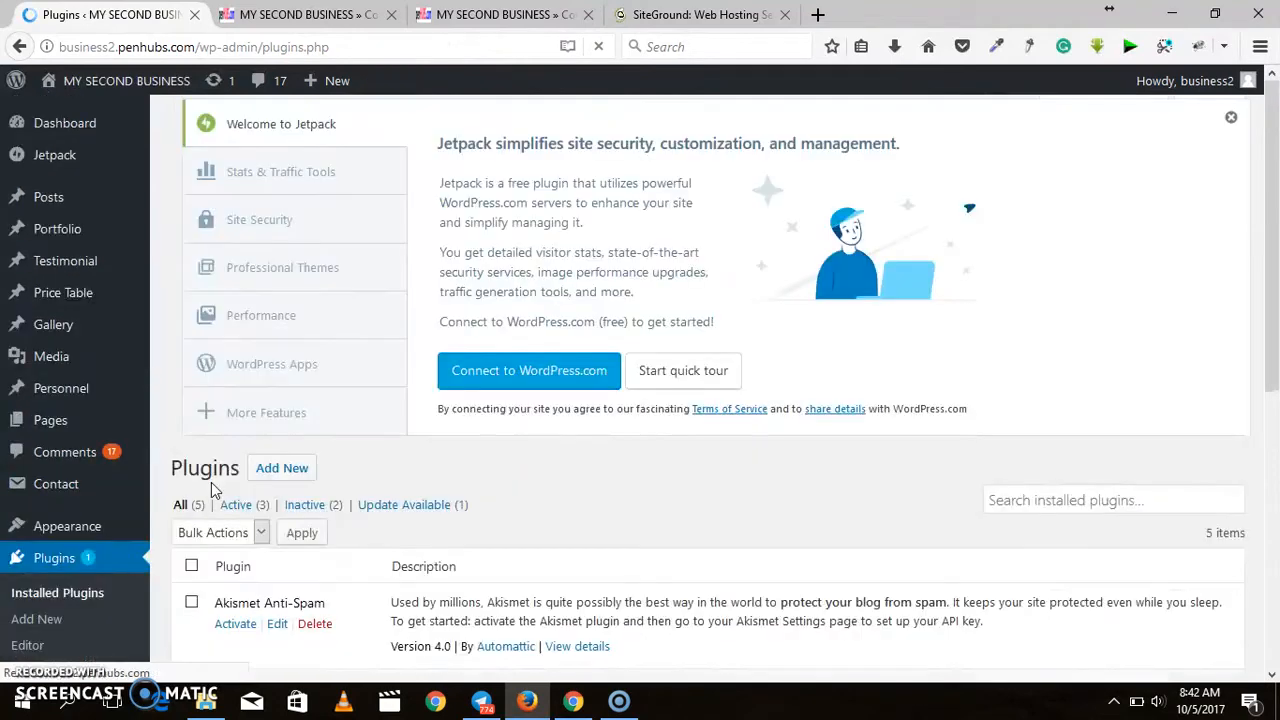
pyautogui.moveTo(1272, 266); pyautogui.dragTo(1271, 465)
pyautogui.click(237, 351)
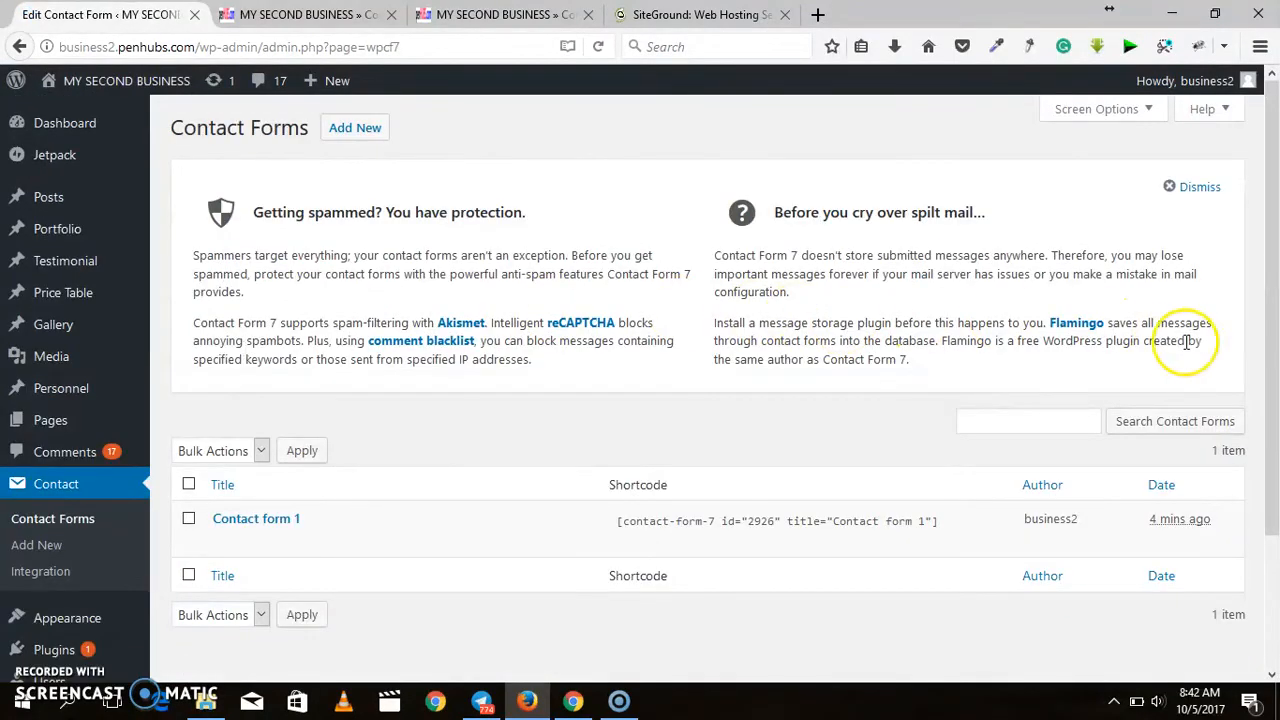
# Open Contact form 1 for editing and review its form template.
pyautogui.moveTo(1276, 300); pyautogui.dragTo(1264, 420)
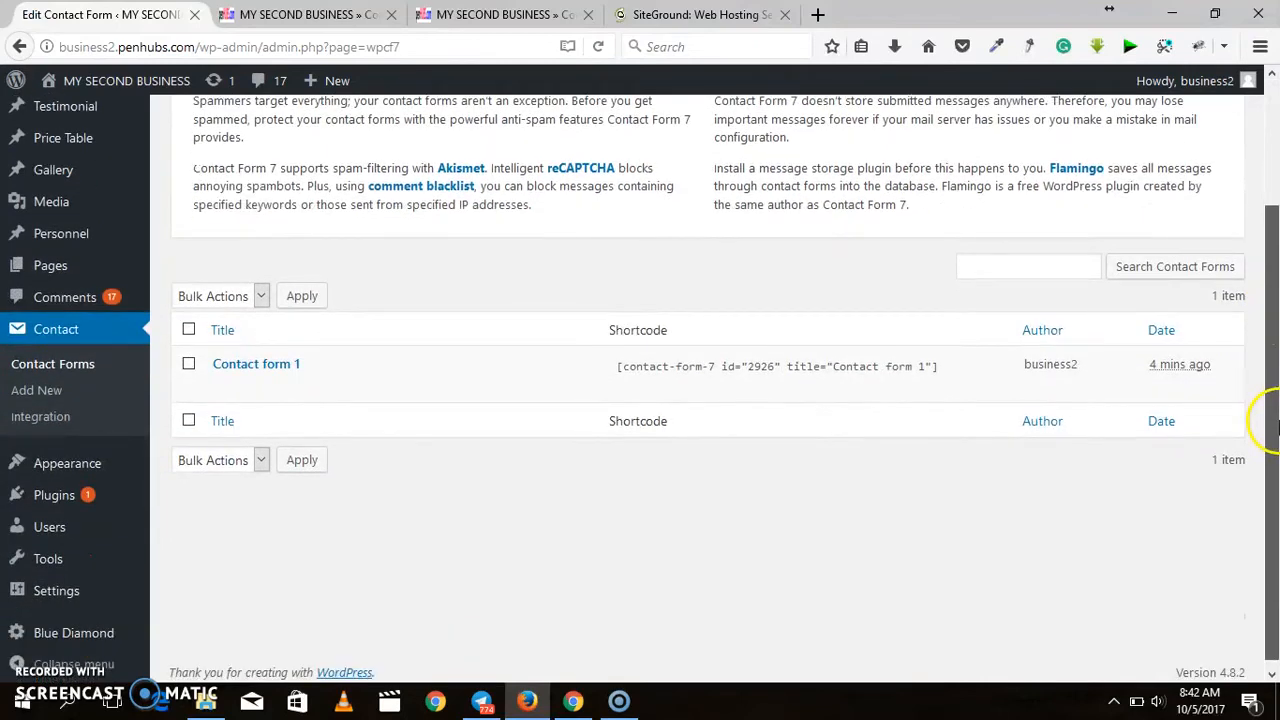
pyautogui.click(254, 366)
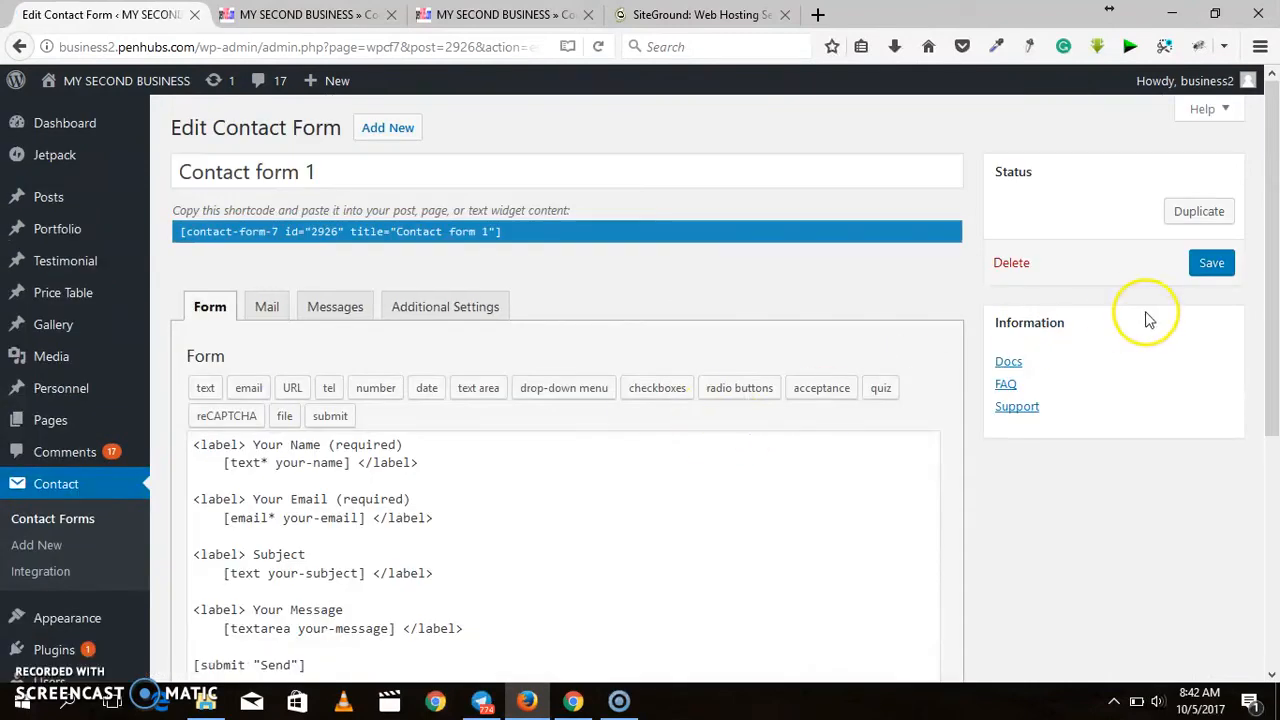
pyautogui.moveTo(1277, 265); pyautogui.dragTo(1276, 212)
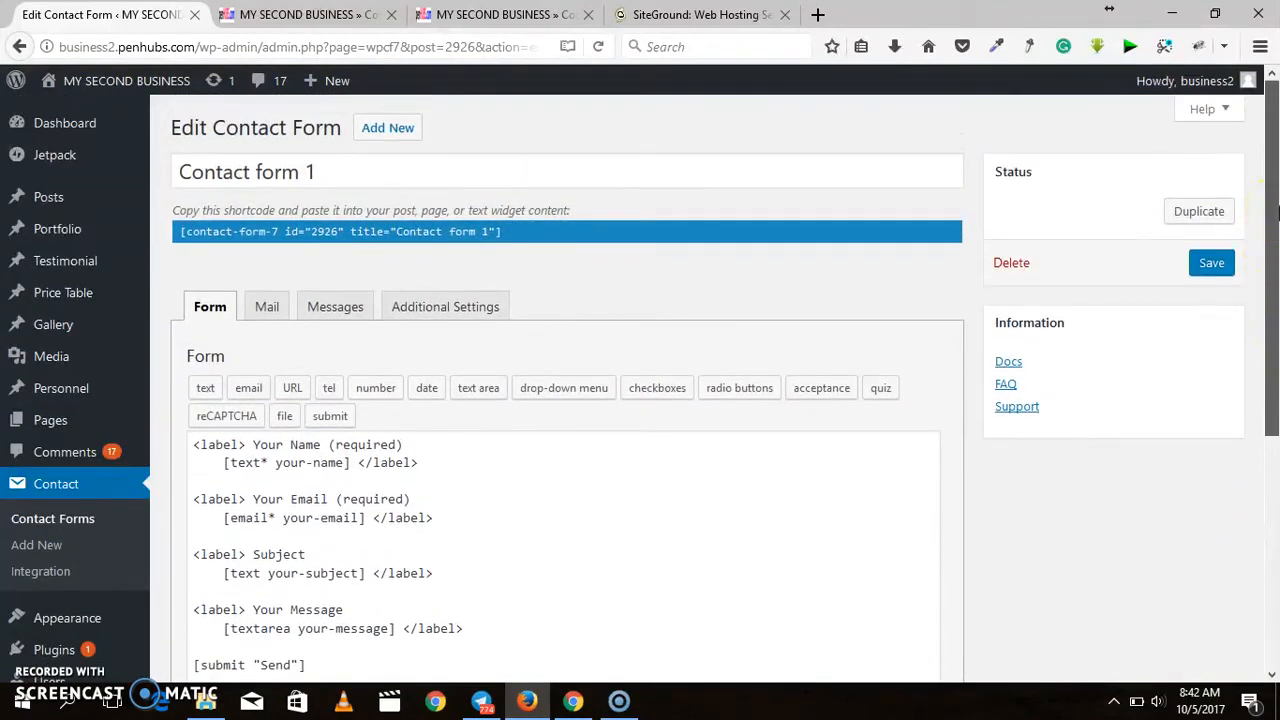
pyautogui.moveTo(1278, 212); pyautogui.dragTo(1274, 266)
# Review the form's Mail settings, including the recipient, sender, subject and additional headers.
pyautogui.click(267, 303)
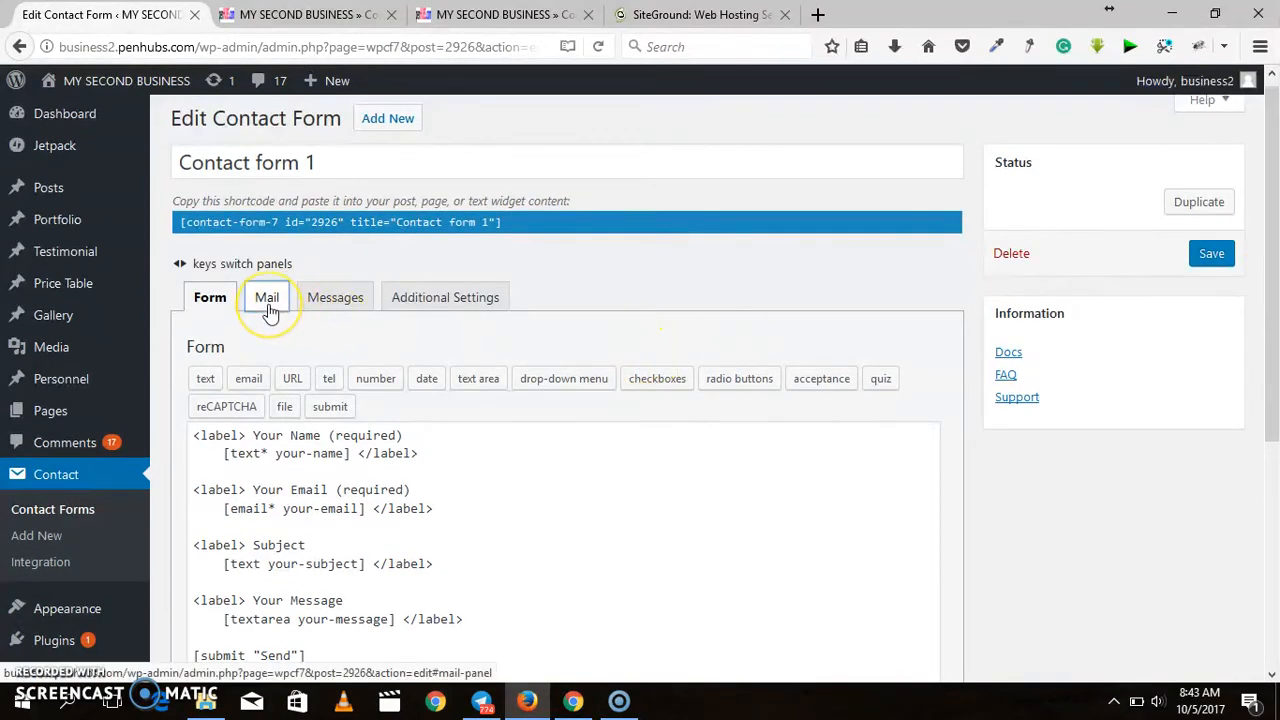
pyautogui.moveTo(1262, 300); pyautogui.dragTo(1263, 337)
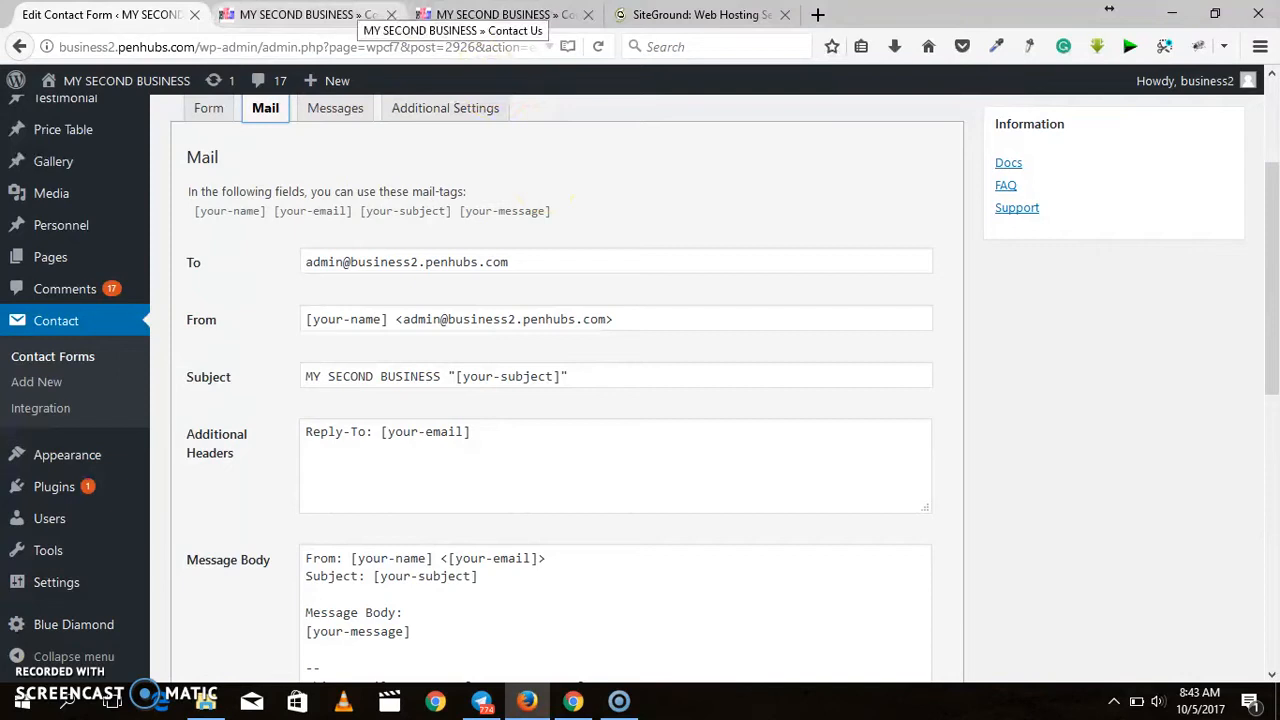
pyautogui.click(588, 309)
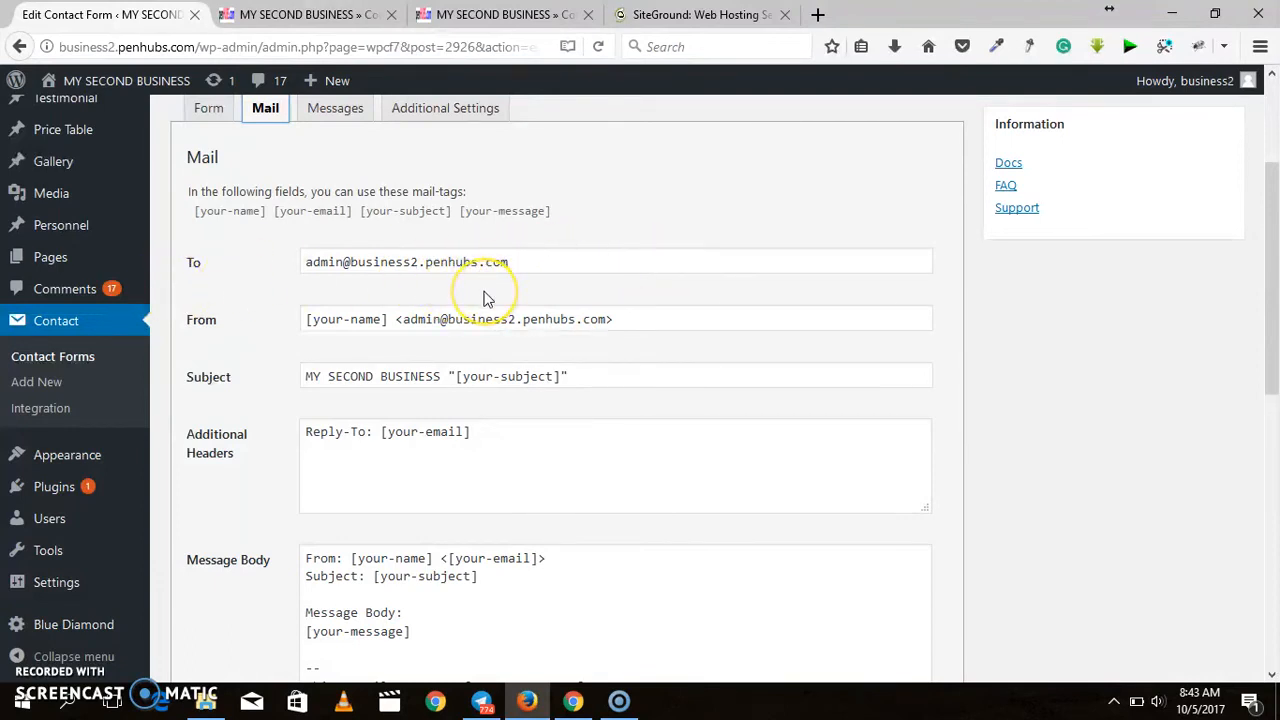
pyautogui.moveTo(1271, 255); pyautogui.dragTo(1270, 157)
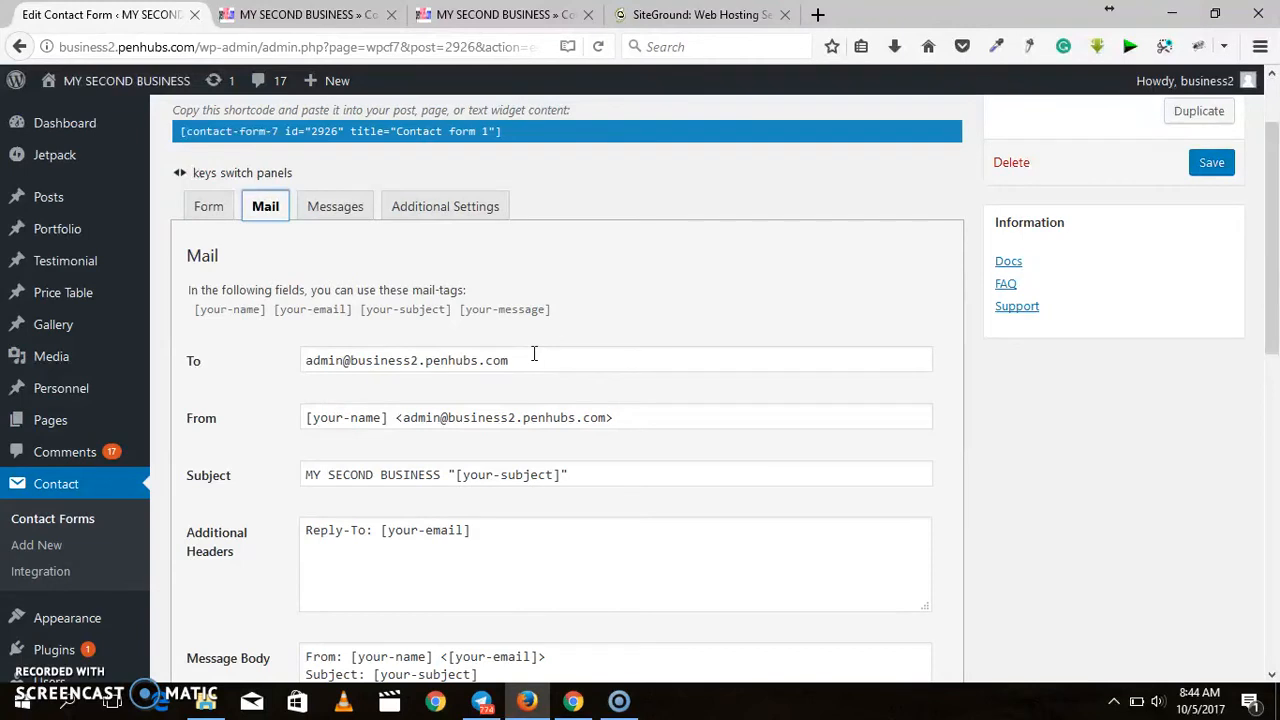
pyautogui.click(1276, 283)
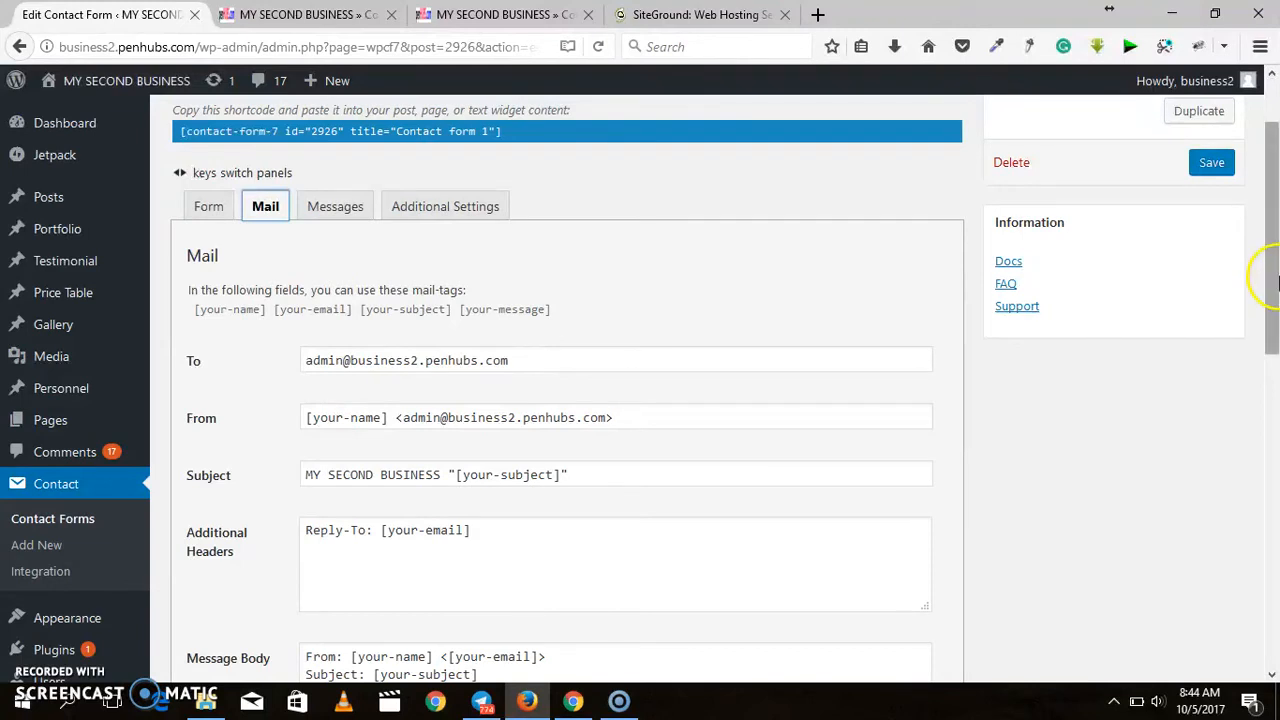
pyautogui.moveTo(1276, 283); pyautogui.dragTo(1238, 300)
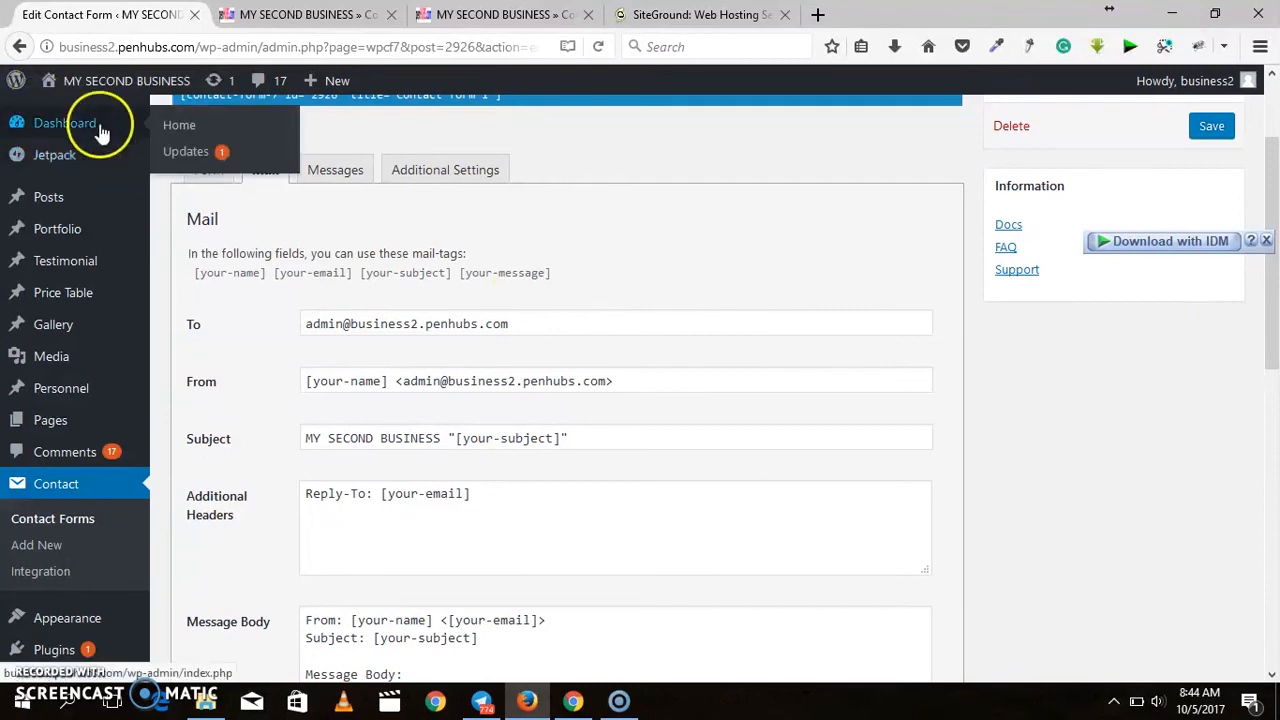
# Open the page for adding new plugins and activate its plugin search field.
pyautogui.moveTo(1276, 372); pyautogui.dragTo(1276, 537)
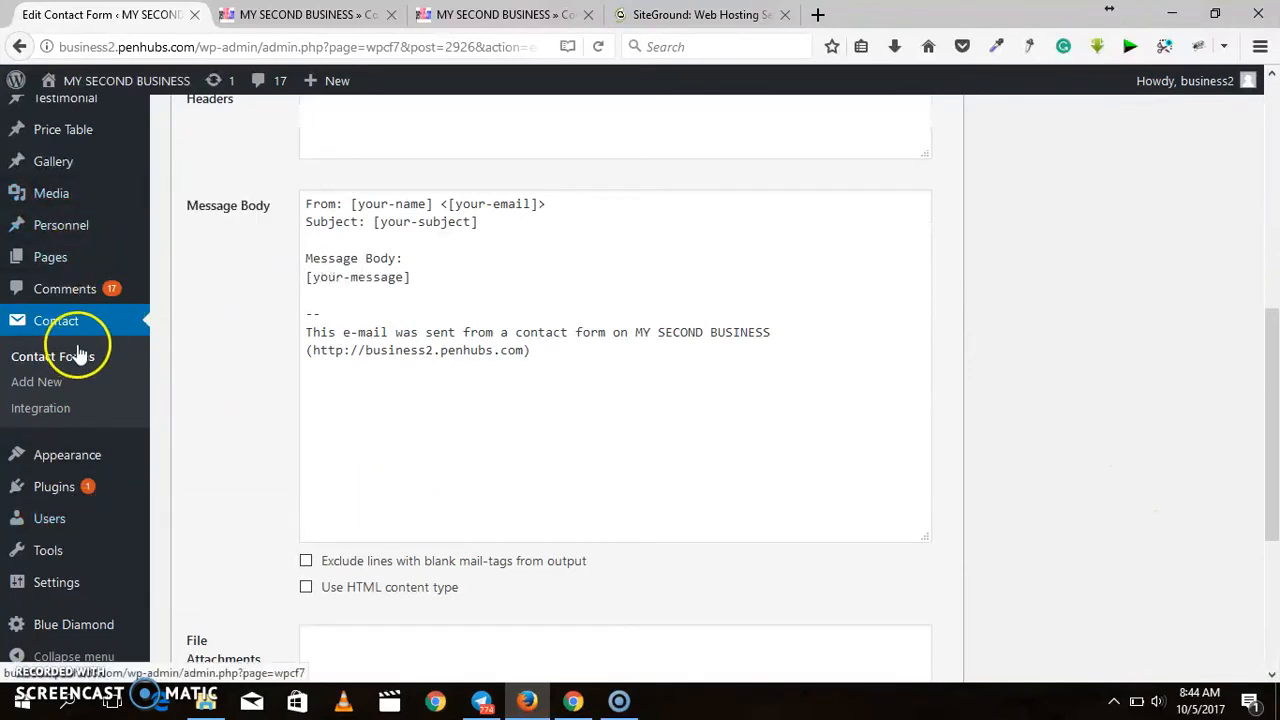
pyautogui.moveTo(60, 560)
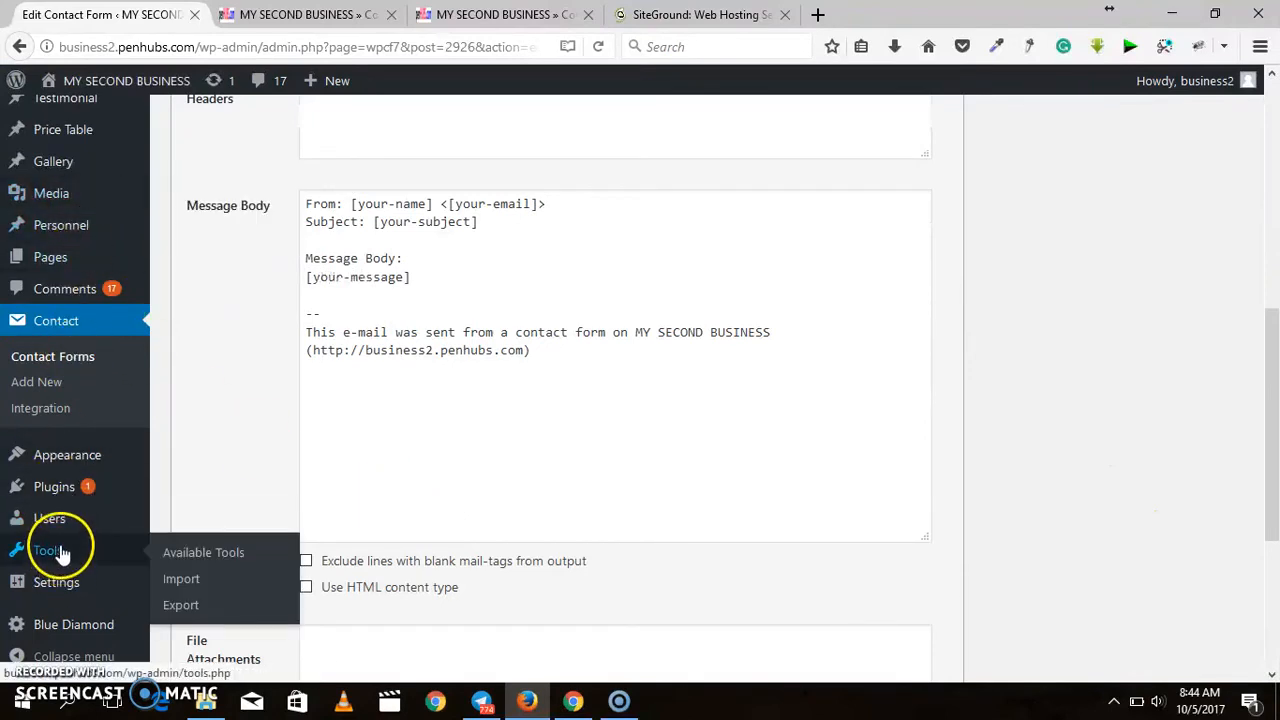
pyautogui.moveTo(55, 490)
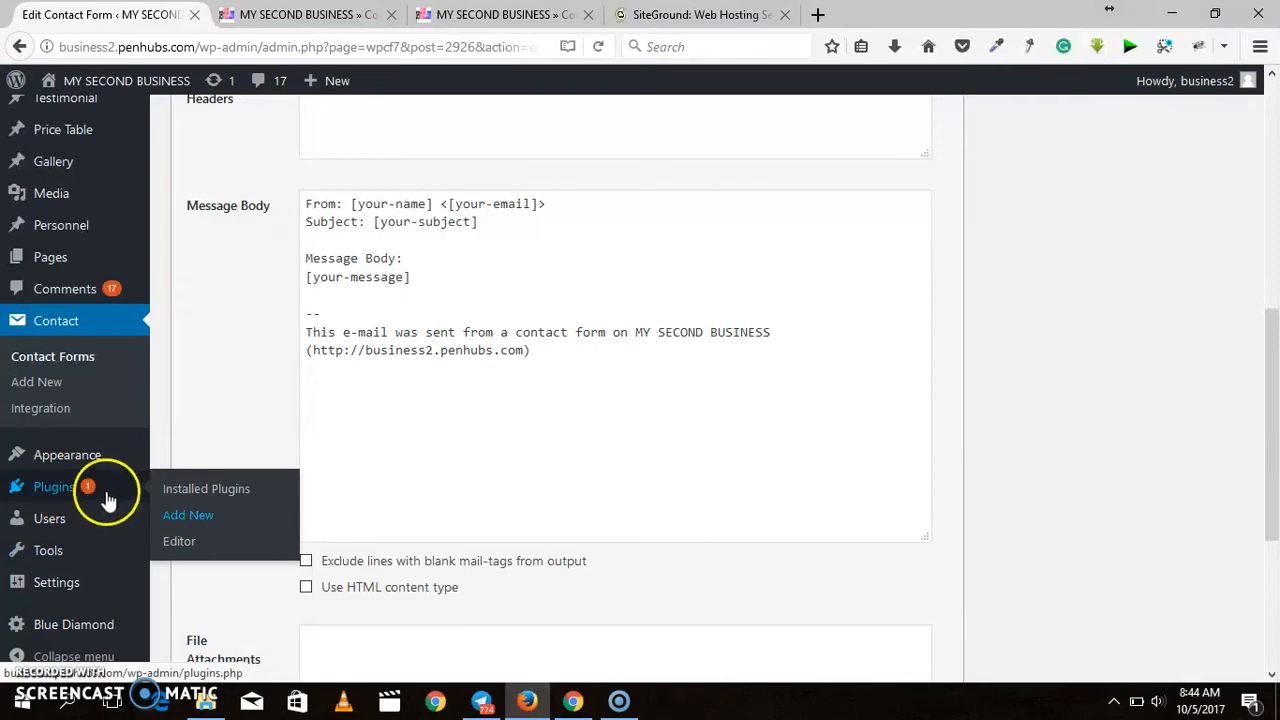
pyautogui.click(186, 518)
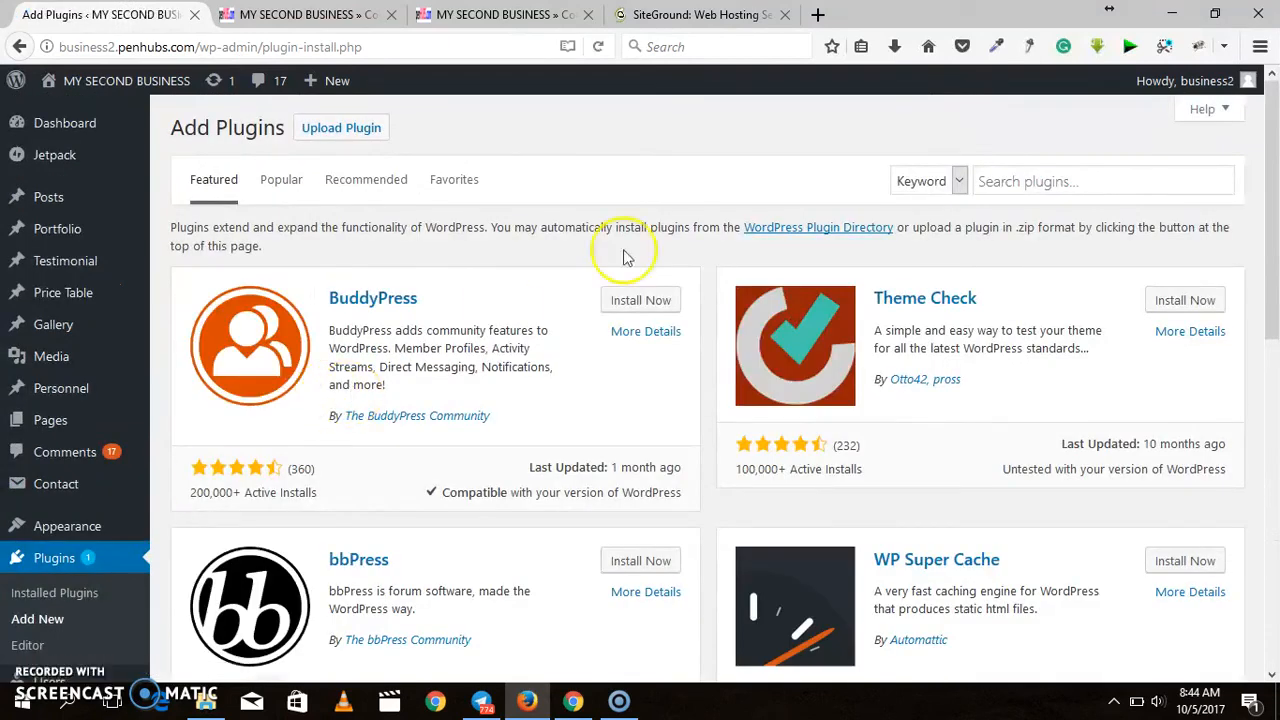
pyautogui.click(1005, 176)
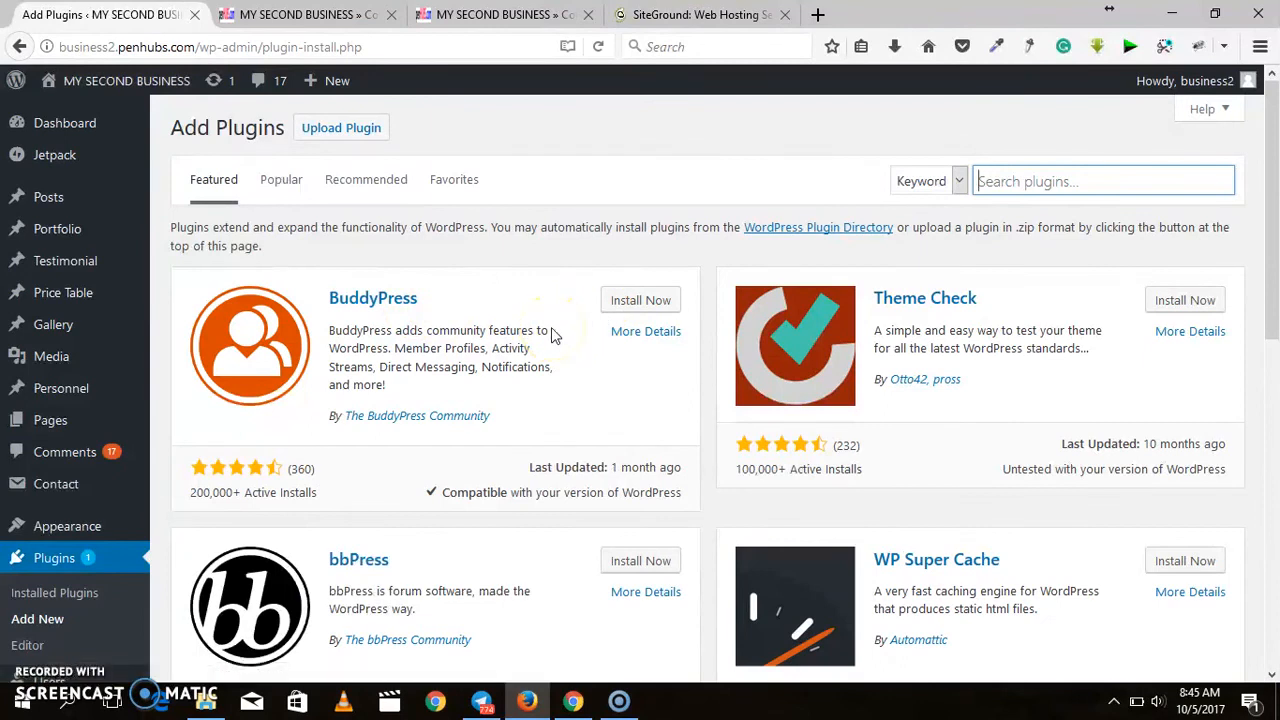
# Revisit the live Contact Us page and look over its heading and contact form.
pyautogui.moveTo(1267, 214); pyautogui.dragTo(1234, 189)
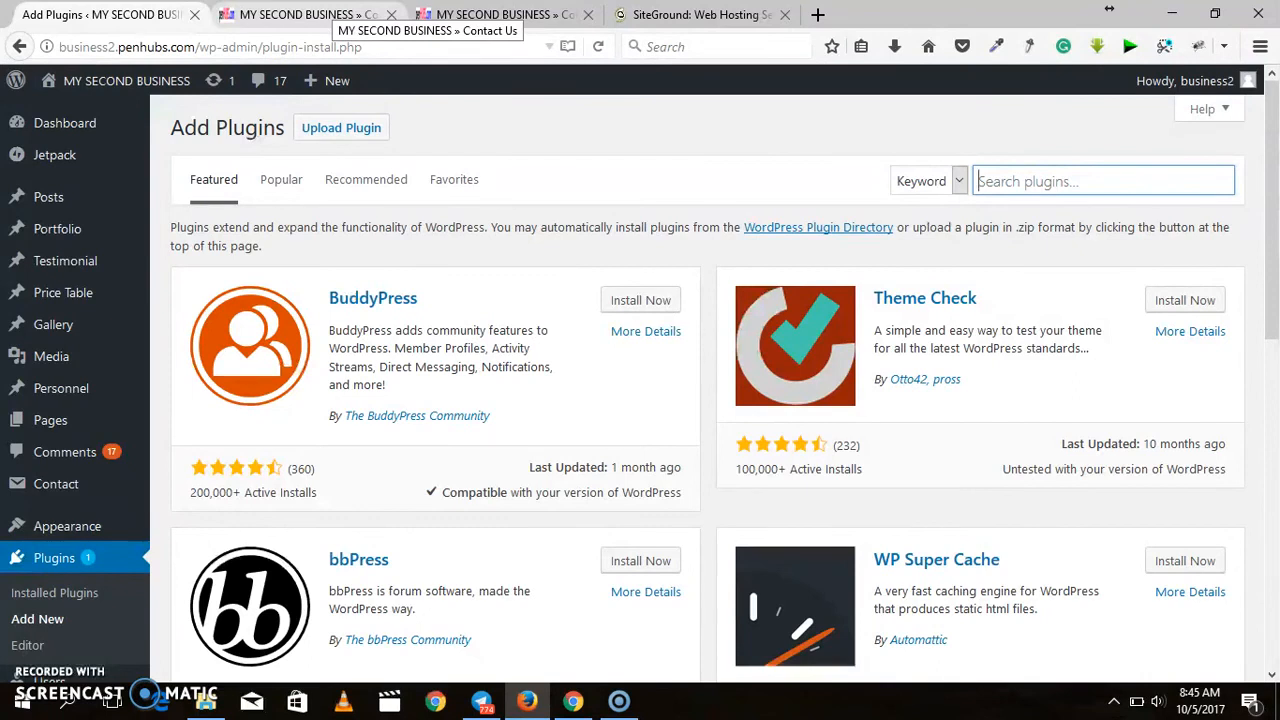
pyautogui.click(330, 14)
pyautogui.moveTo(1272, 343); pyautogui.dragTo(1249, 100)
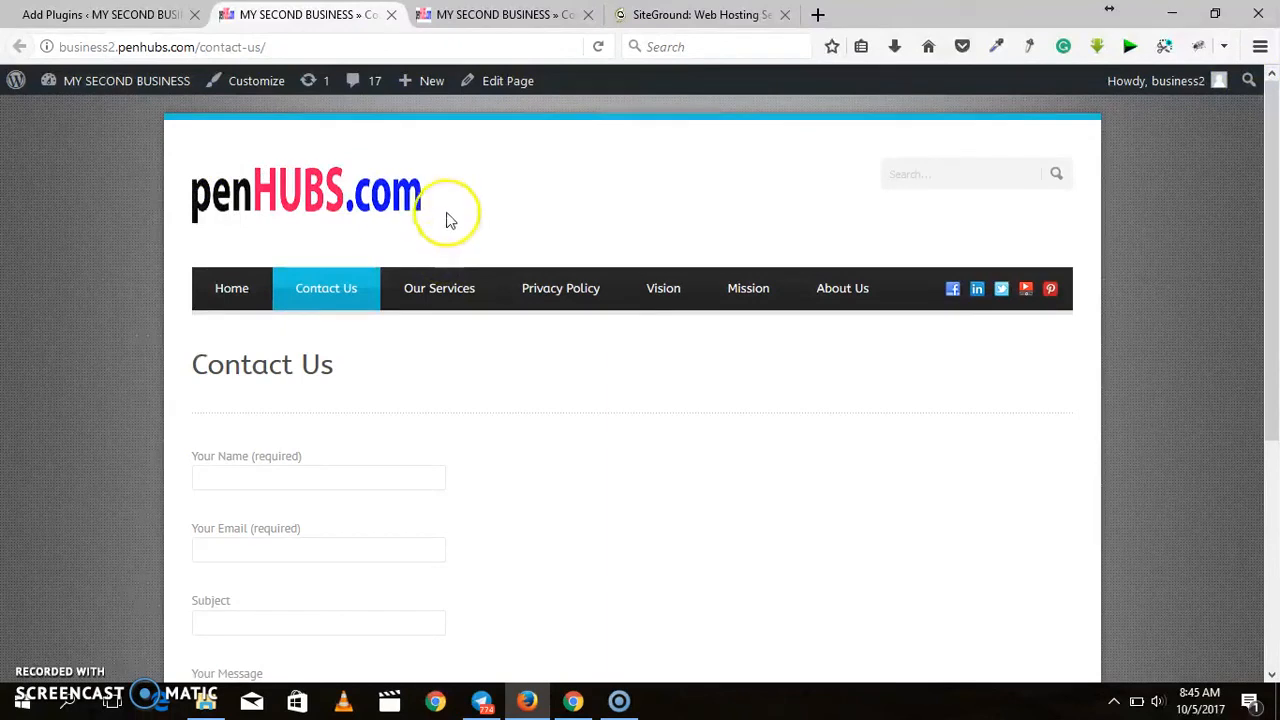
pyautogui.click(108, 15)
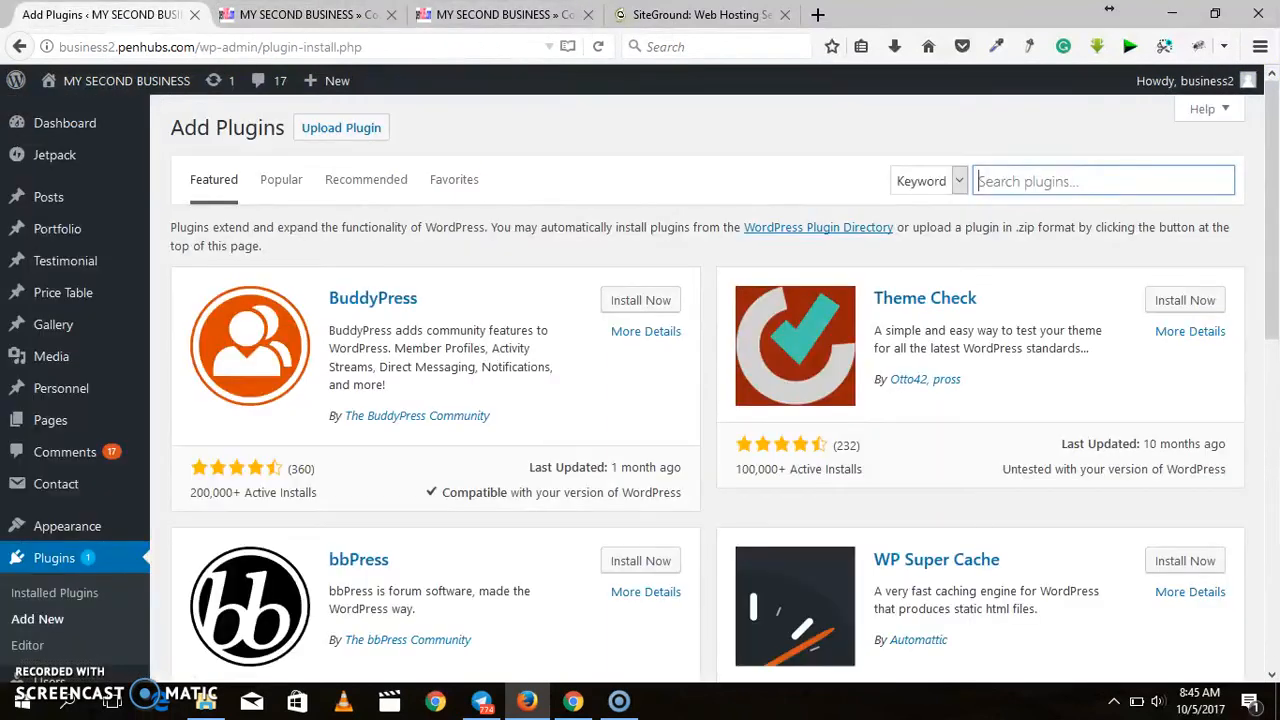
pyautogui.click(276, 14)
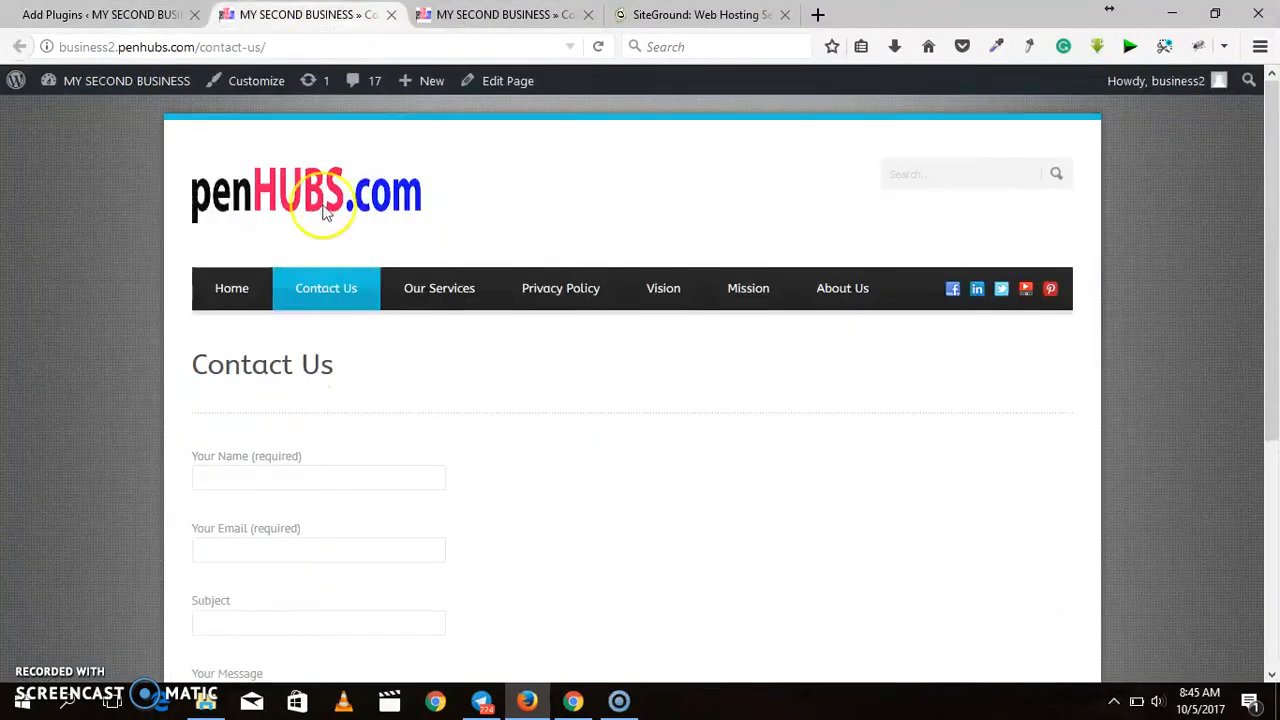
pyautogui.moveTo(386, 400); pyautogui.dragTo(951, 303)
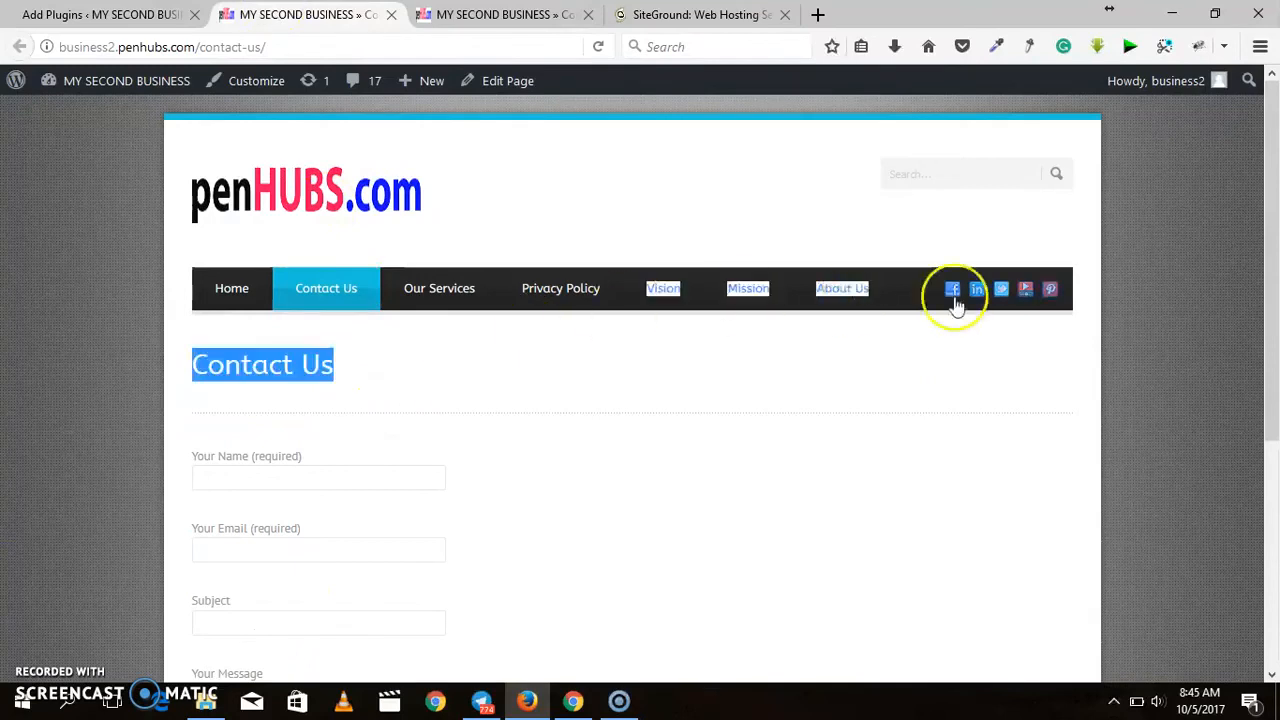
pyautogui.click(757, 414)
pyautogui.moveTo(1275, 325)
pyautogui.mouseDown()
pyautogui.moveTo(1260, 571)
pyautogui.moveTo(1266, 334)
pyautogui.mouseUp()
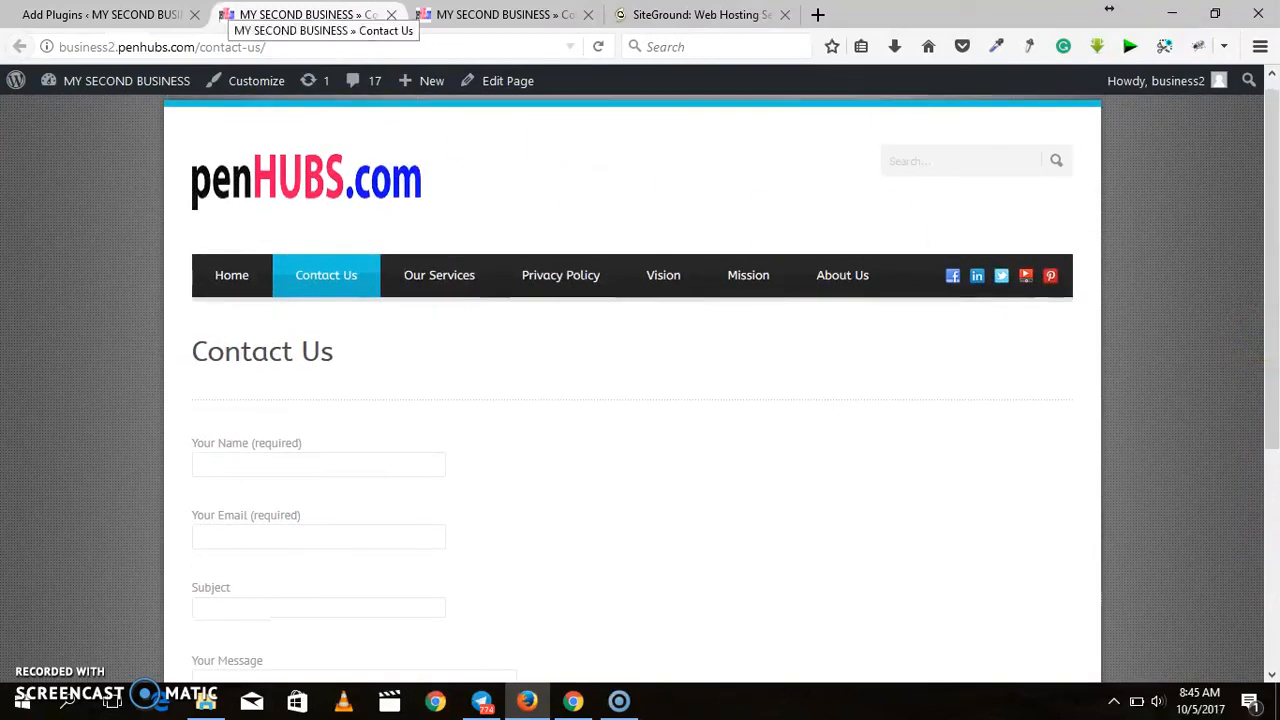
# Examine the contact form at the end of the site's home page and return to the Add Plugins page.
pyautogui.click(265, 163)
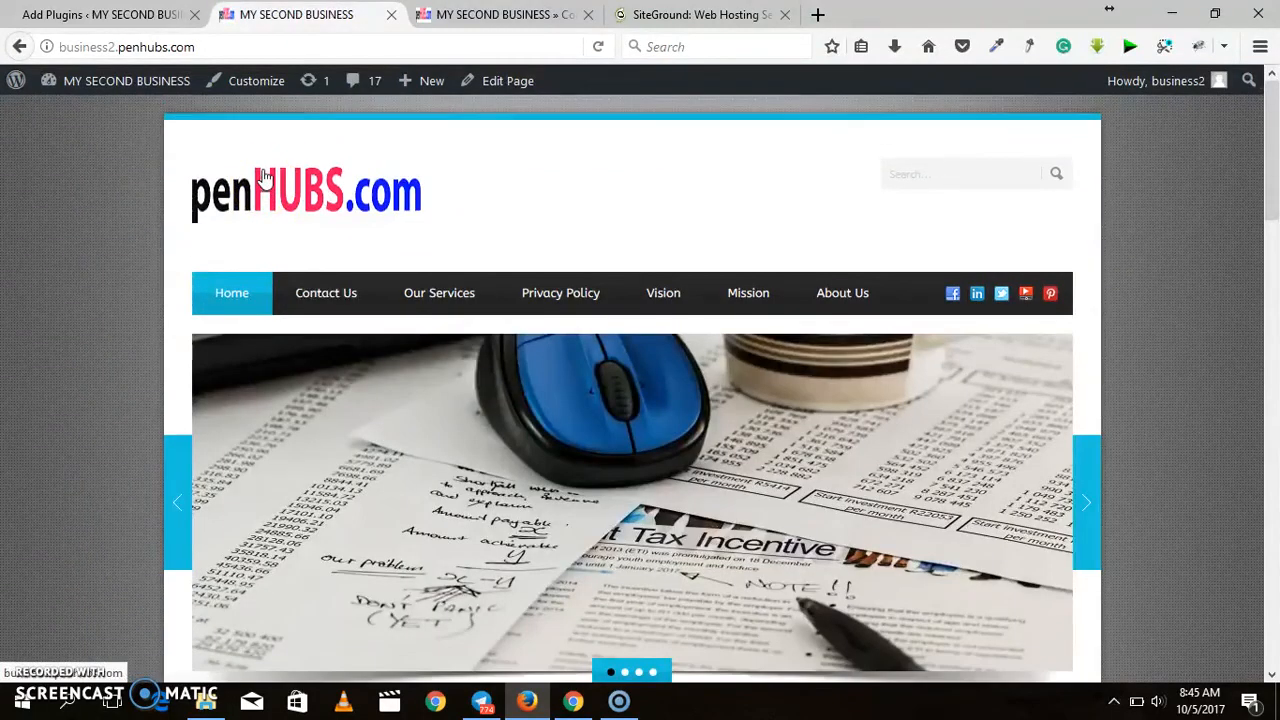
pyautogui.moveTo(1272, 240); pyautogui.dragTo(1266, 626)
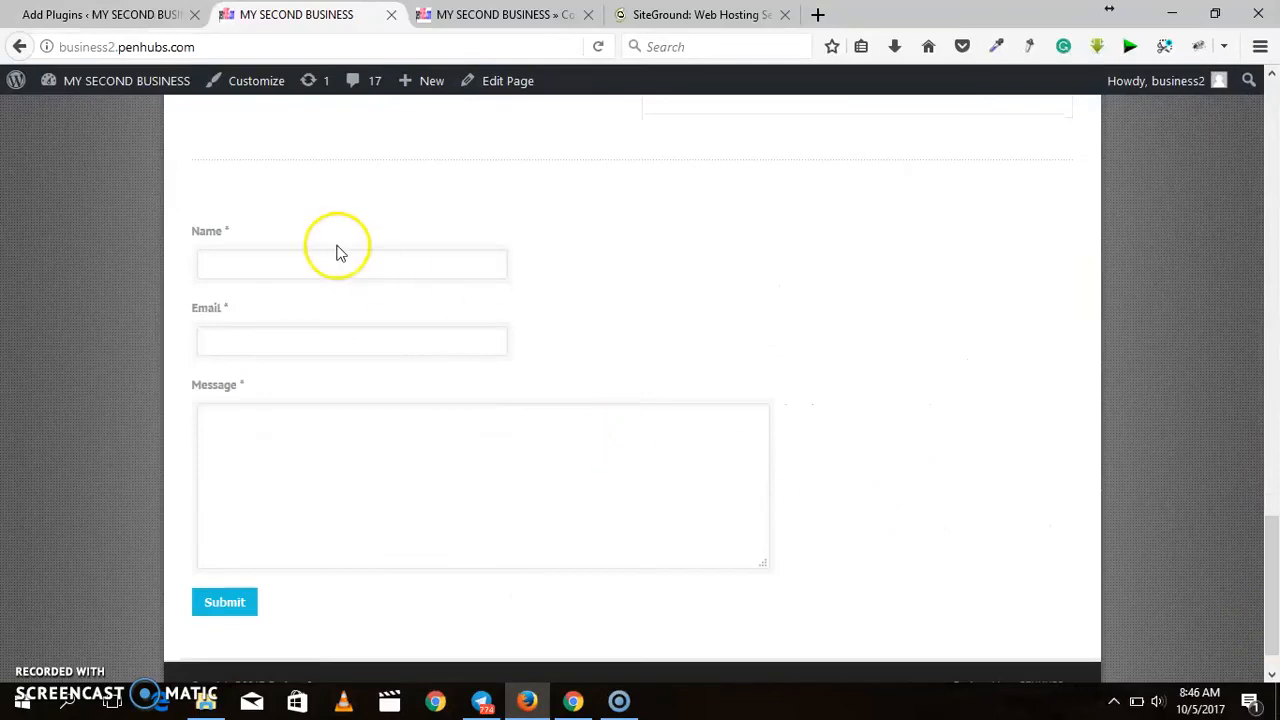
pyautogui.moveTo(1266, 551); pyautogui.dragTo(1260, 80)
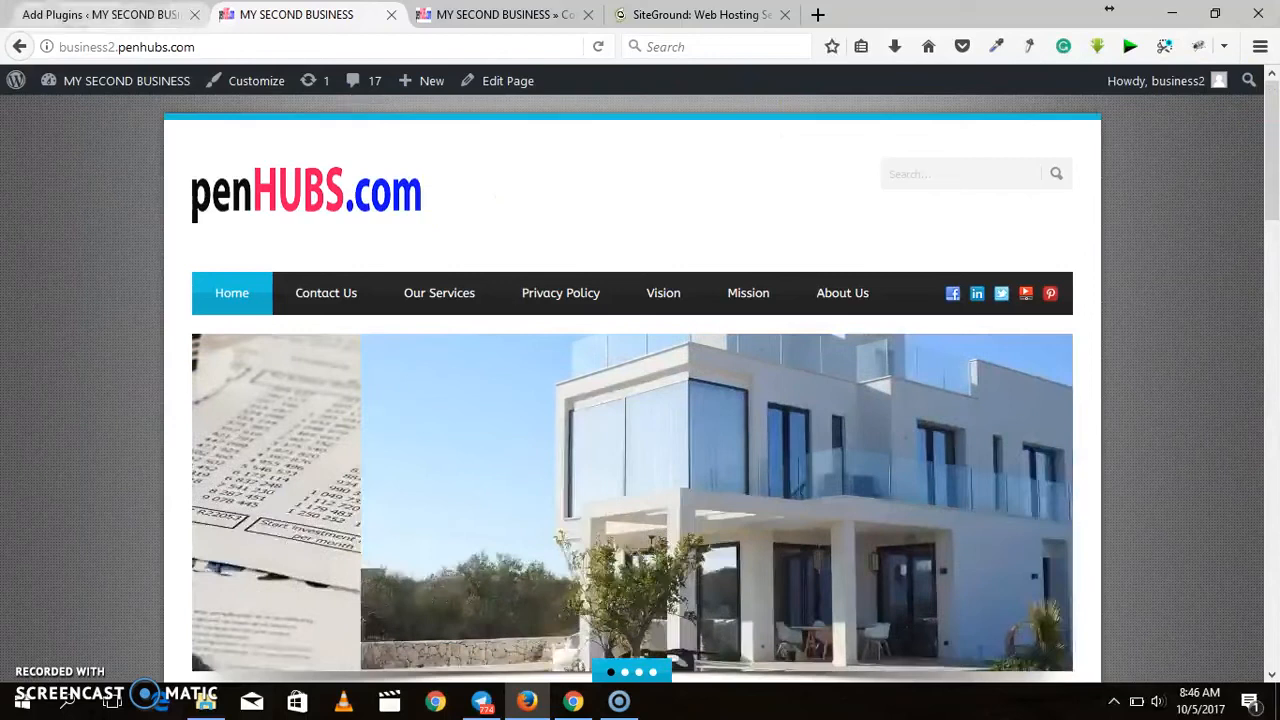
pyautogui.hotkey('ctrl', 'shift', 'Tab')
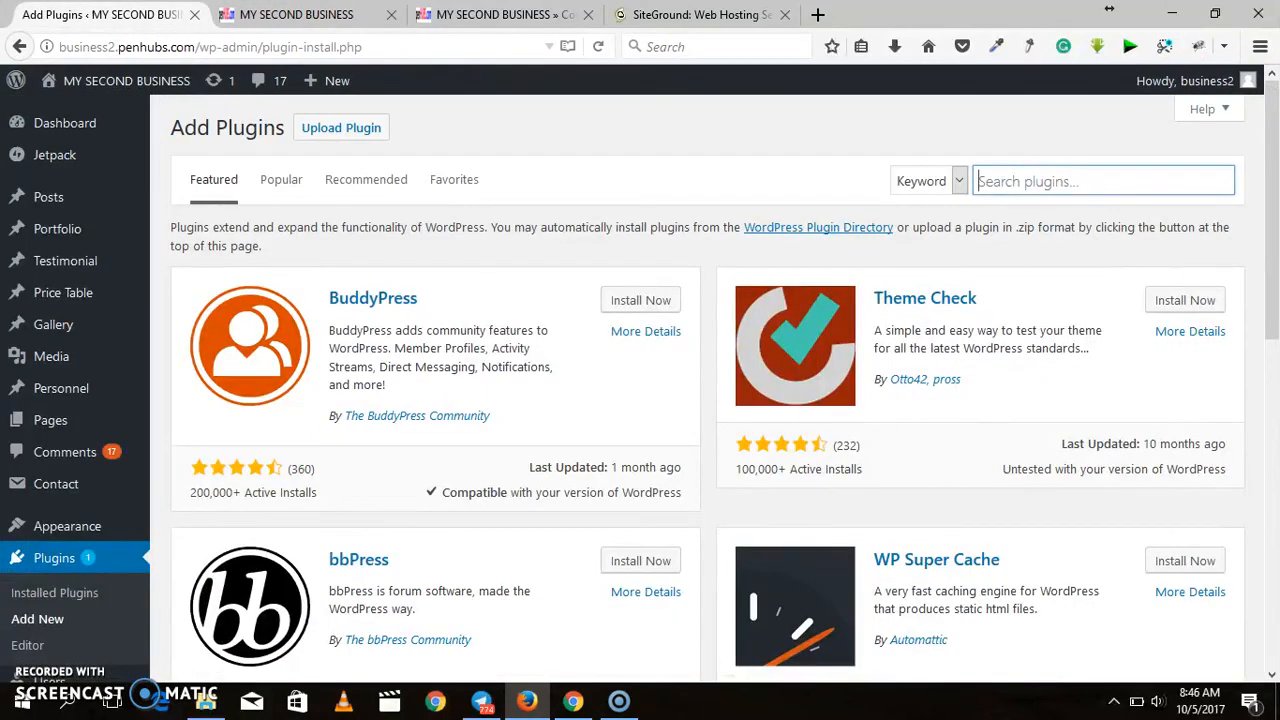